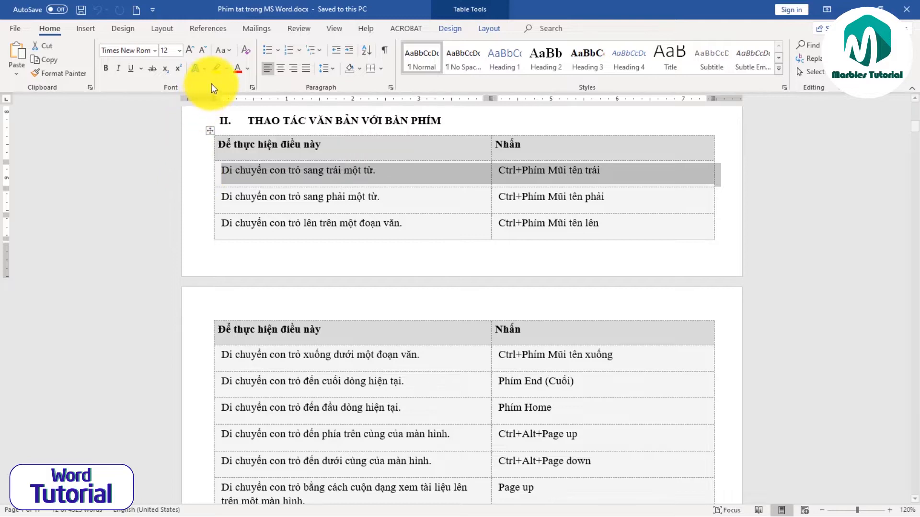
Step: Highlight the selected "Di chuyển con trỏ sang trái một từ" table row in yellow
click(215, 68)
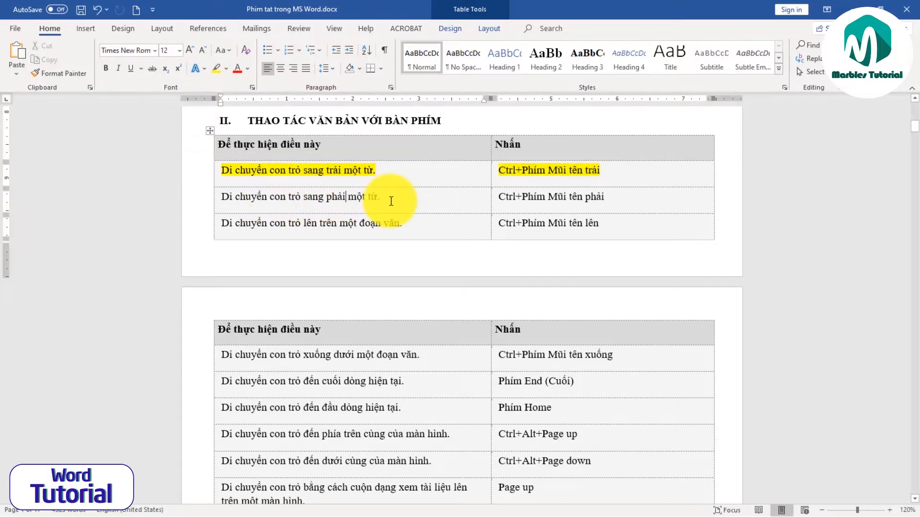
Step: Move the text cursor word by word to the right through the "sang phải một từ" row to the end of its second cell
key(ctrl+Right)
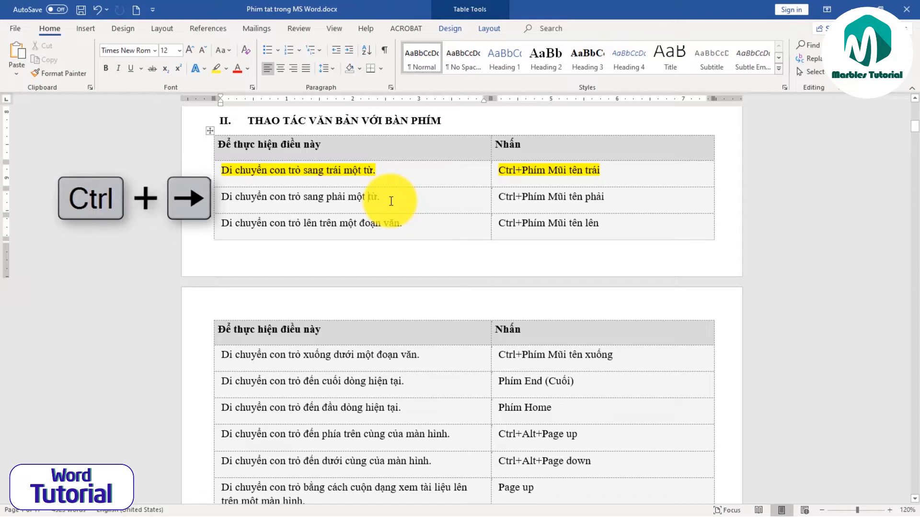
key(ctrl+Right)
key(ctrl+Right)
key(ctrl+Right)
key(ctrl+Right)
key(ctrl+Right)
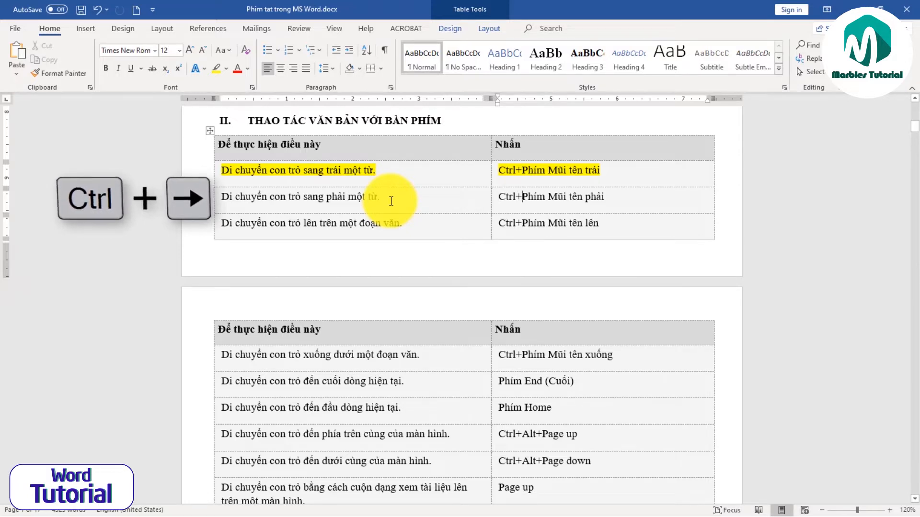
key(ctrl+Right)
key(ctrl+Right)
key(ctrl+Right)
key(ctrl+Right)
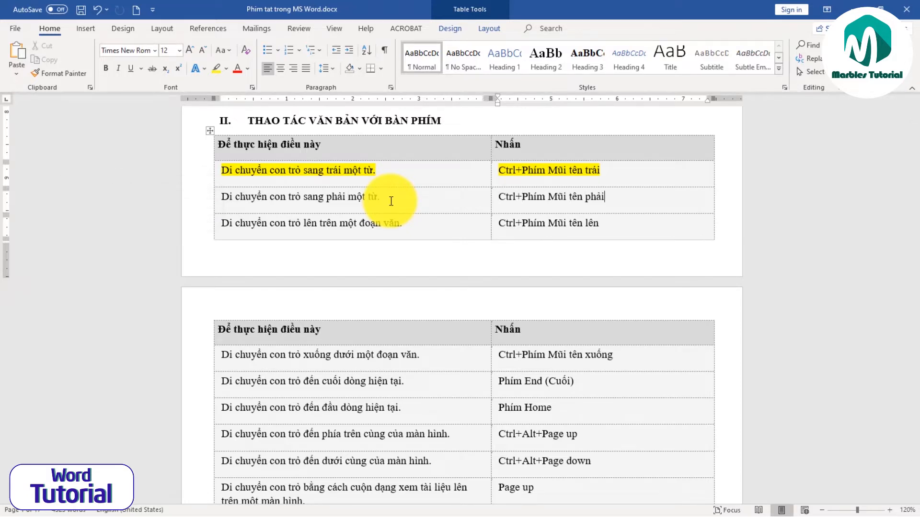
Step: Highlight the whole "Di chuyển con trỏ sang phải một từ" row in yellow
click(199, 206)
click(215, 69)
click(385, 237)
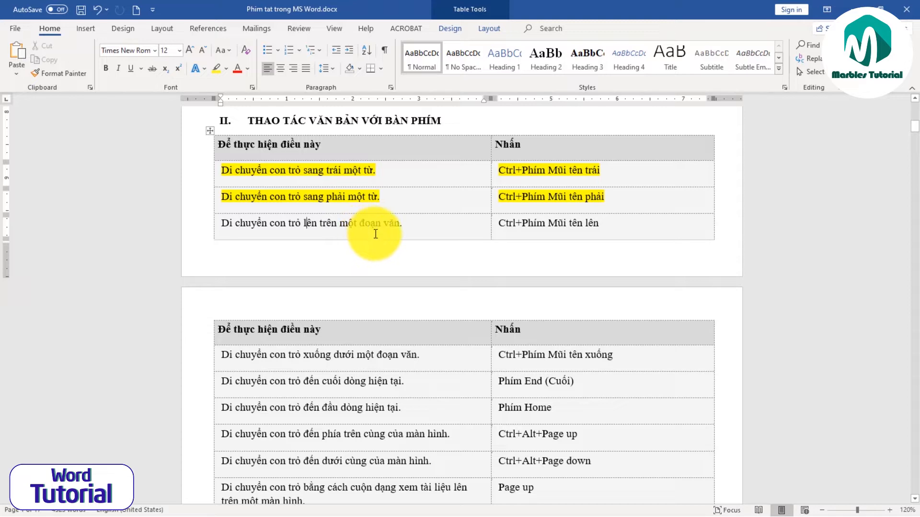
Step: Move the text cursor up paragraph by paragraph from the "lên trên một đoạn văn" row, and highlight that row in yellow
click(354, 223)
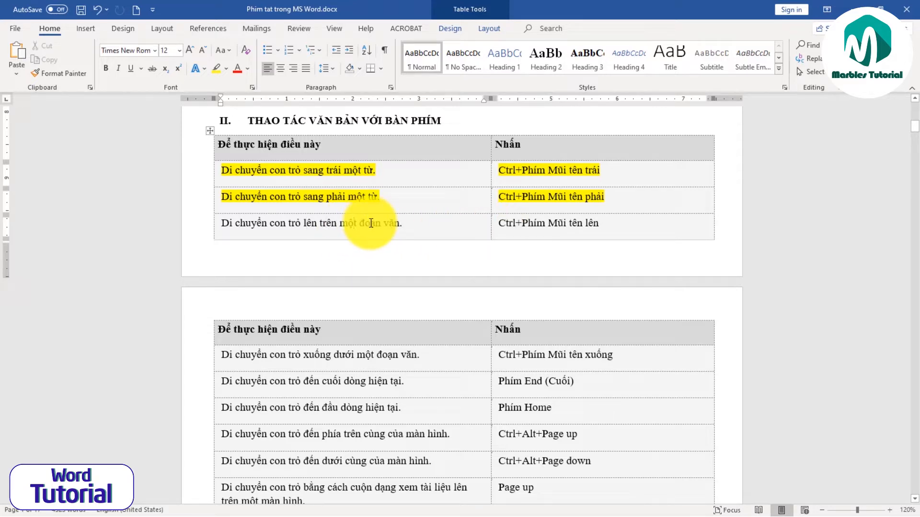
key(ctrl+Up)
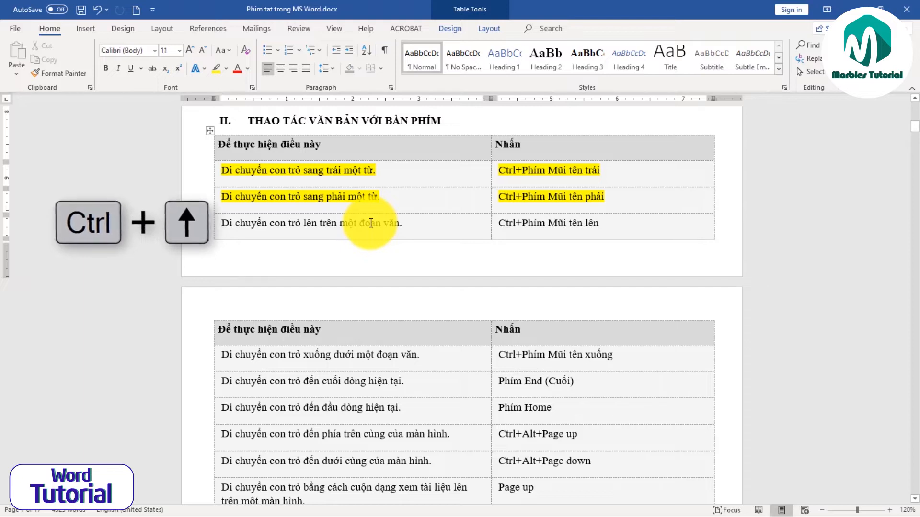
key(ctrl+Up)
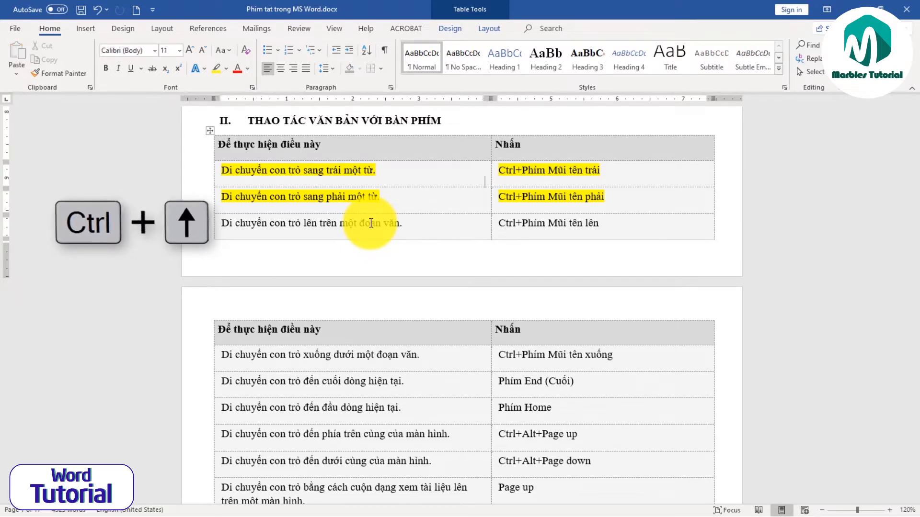
key(ctrl+Up)
key(ctrl+Up)
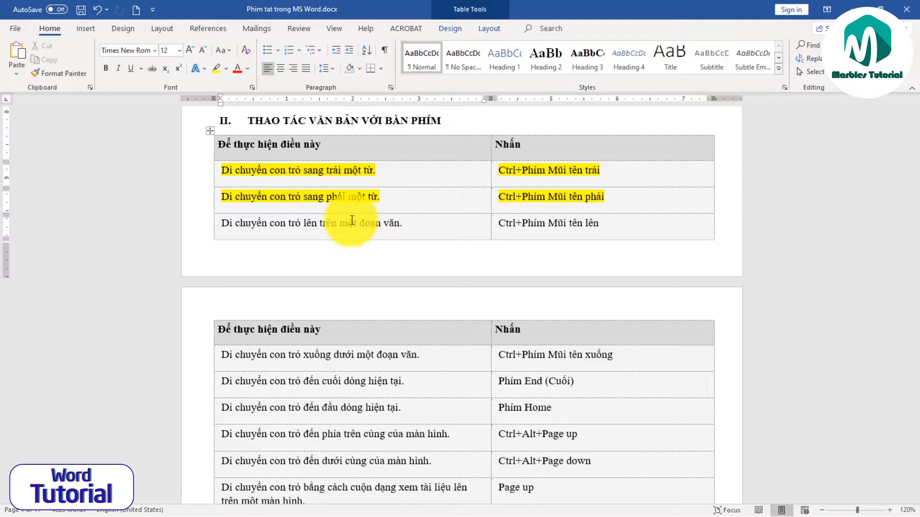
click(200, 226)
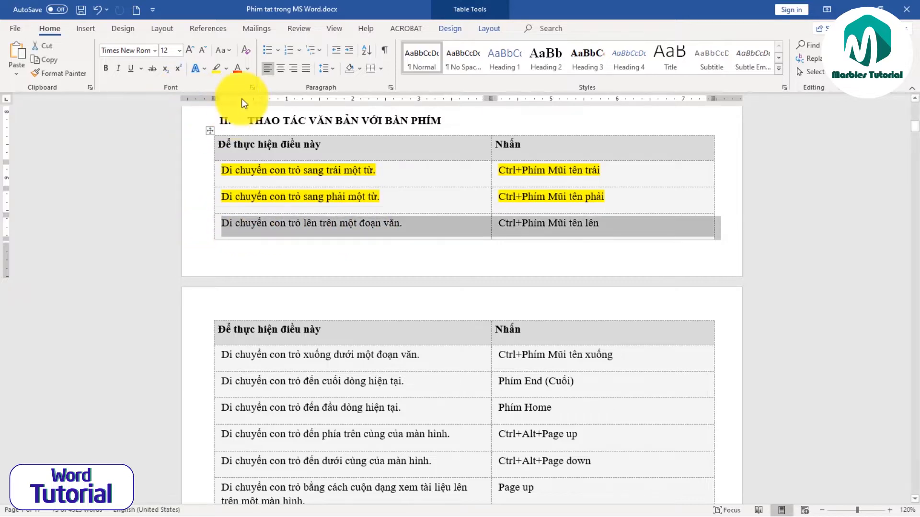
click(217, 68)
Step: Move the text cursor down paragraph by paragraph from the "xuống dưới một đoạn văn" row, and highlight that row in yellow
click(267, 357)
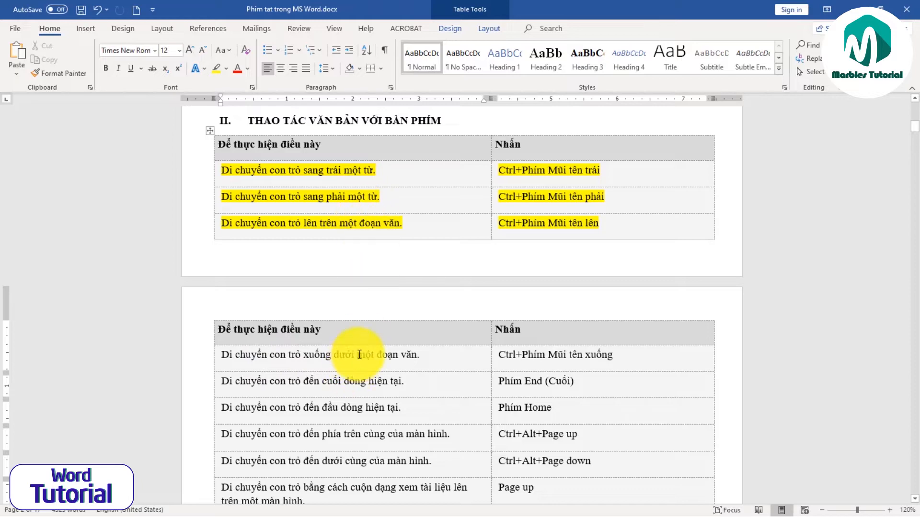
scroll(360, 354, down, 5)
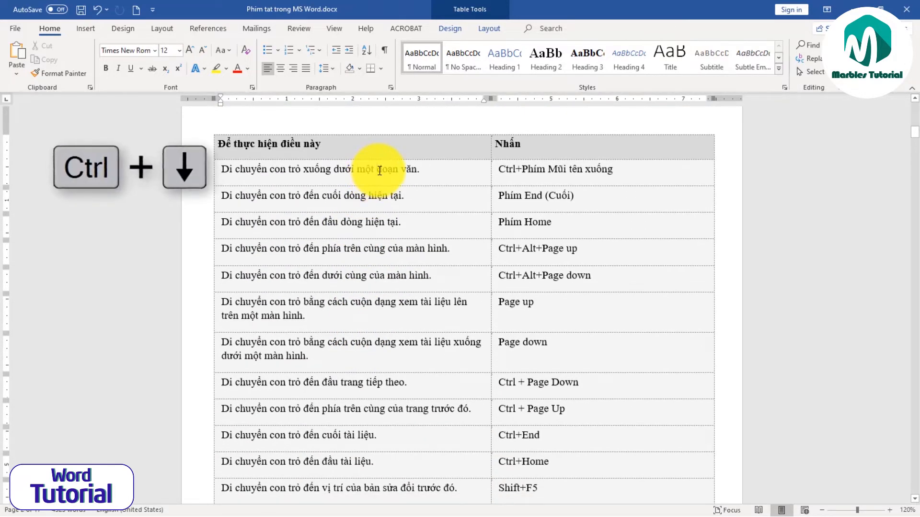
key(ctrl+Down)
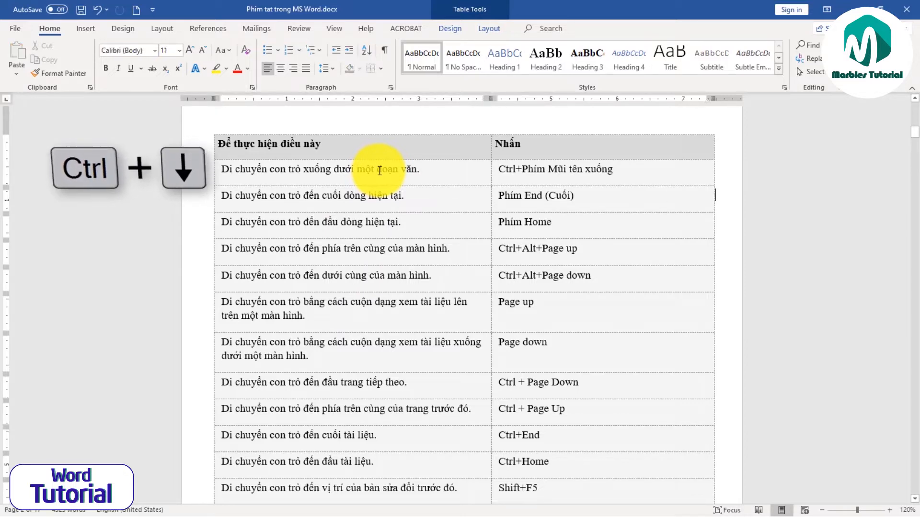
key(ctrl+Down)
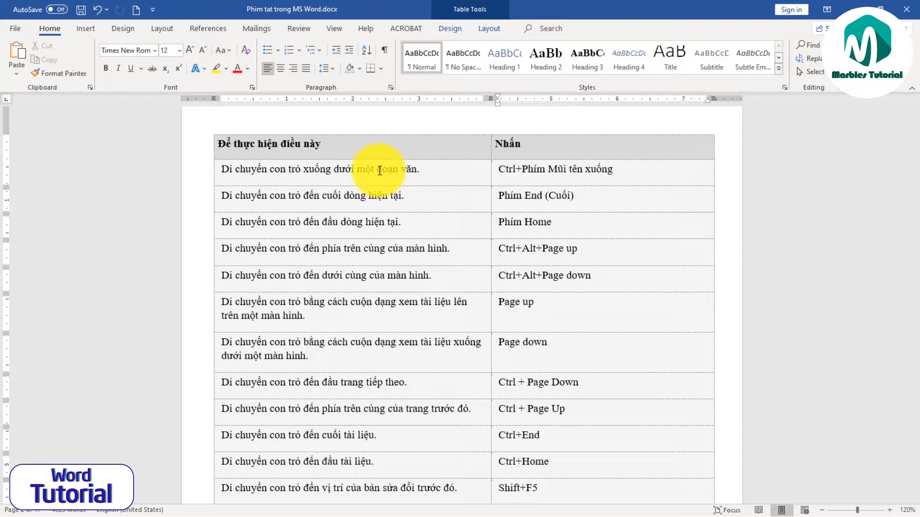
click(200, 179)
click(216, 69)
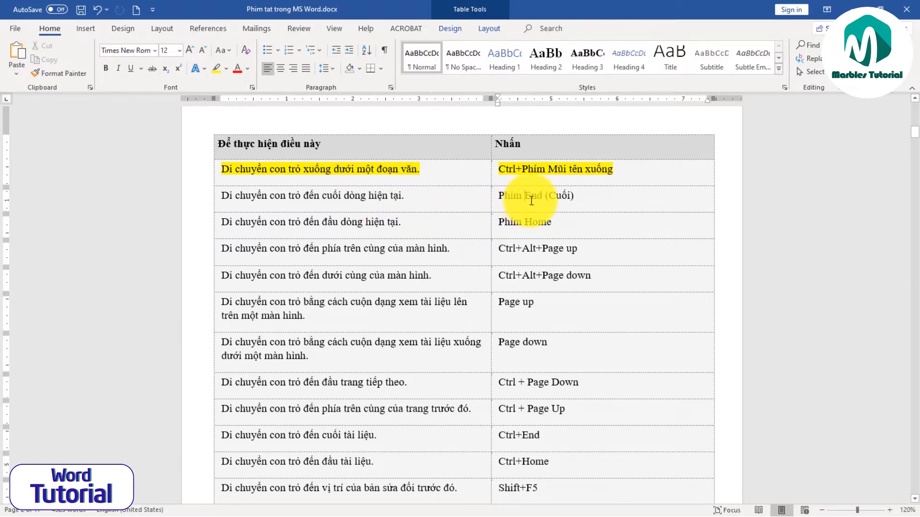
Step: Move the text cursor to the line end in both cells of the "đến cuối dòng hiện tại" row, and highlight the row in yellow
key(End)
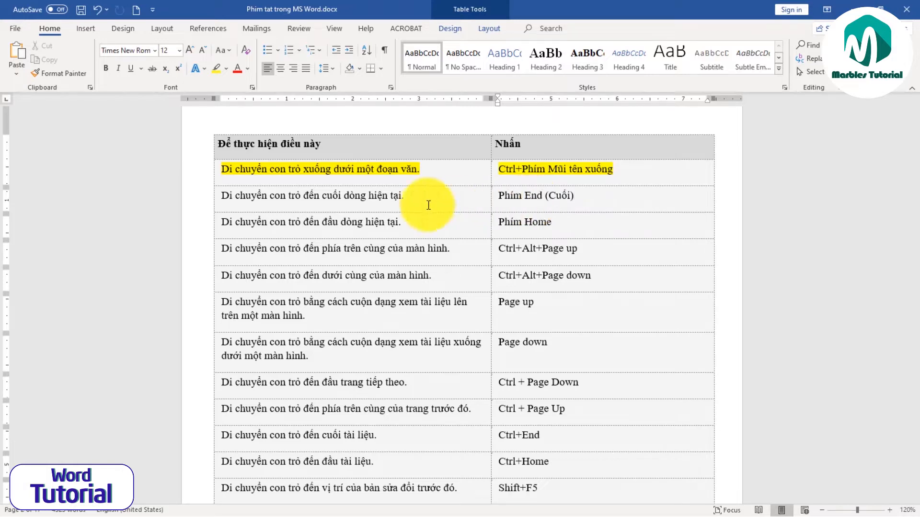
click(339, 196)
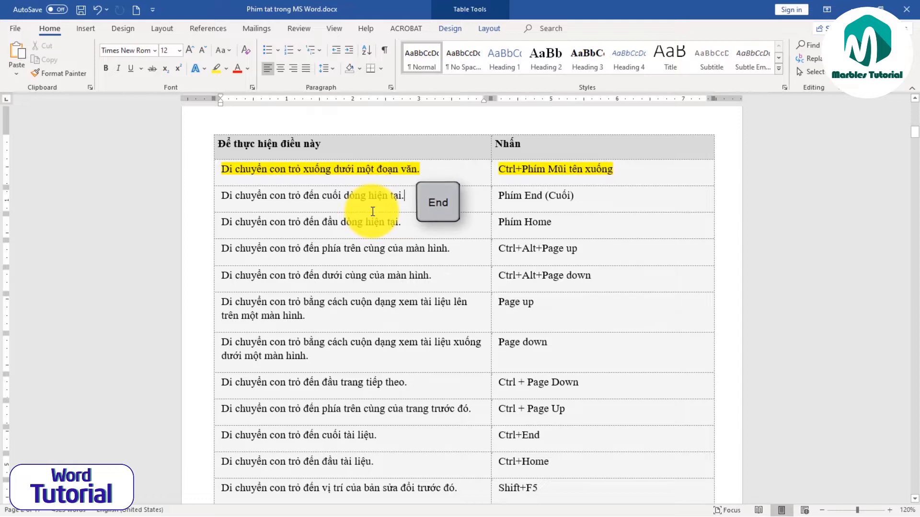
click(501, 197)
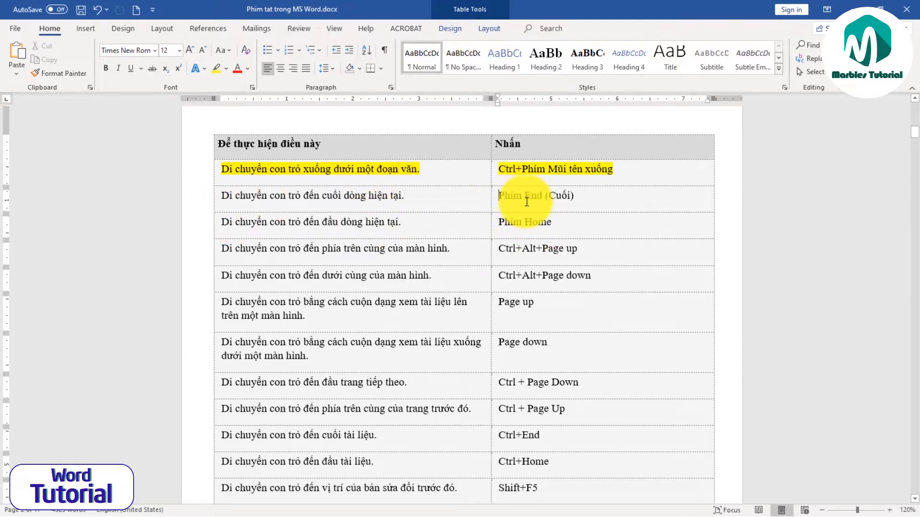
key(End)
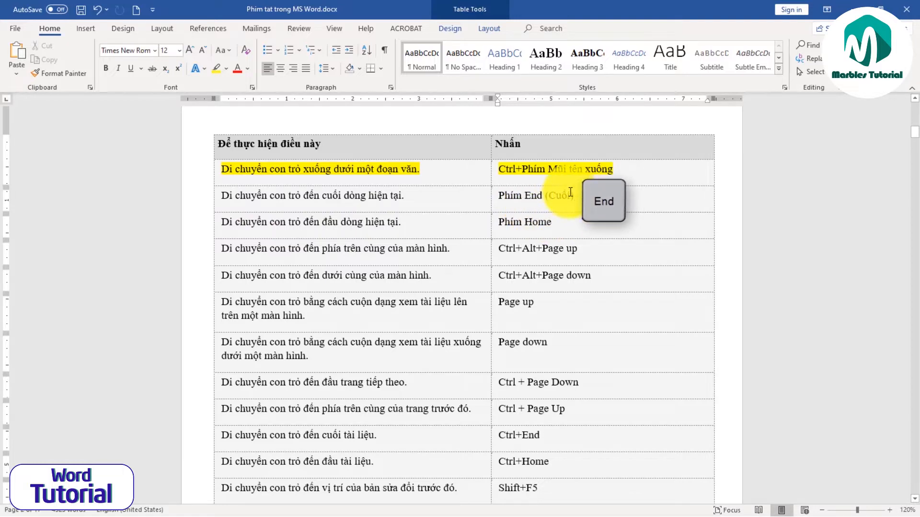
click(199, 205)
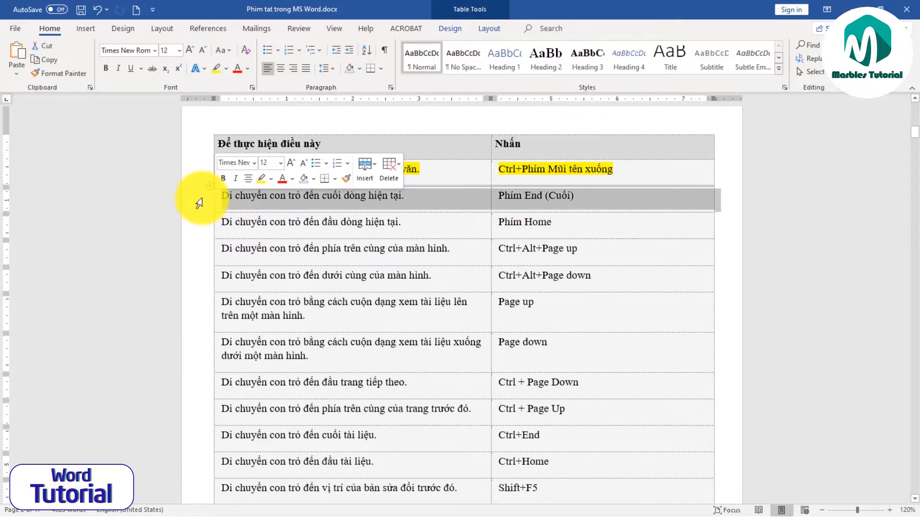
click(213, 67)
Step: Move the text cursor to the line start in the "đến đầu dòng hiện tại" row's cells, and highlight the row in yellow
click(275, 225)
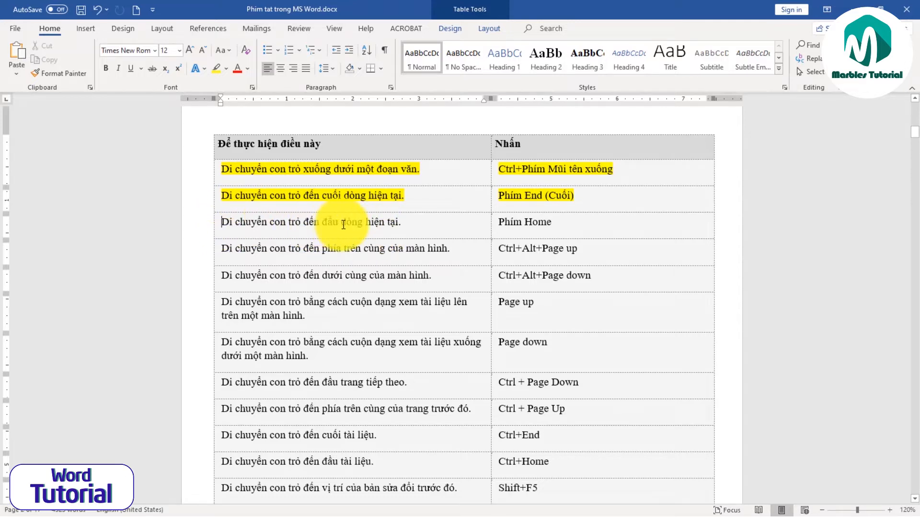
click(567, 227)
key(Home)
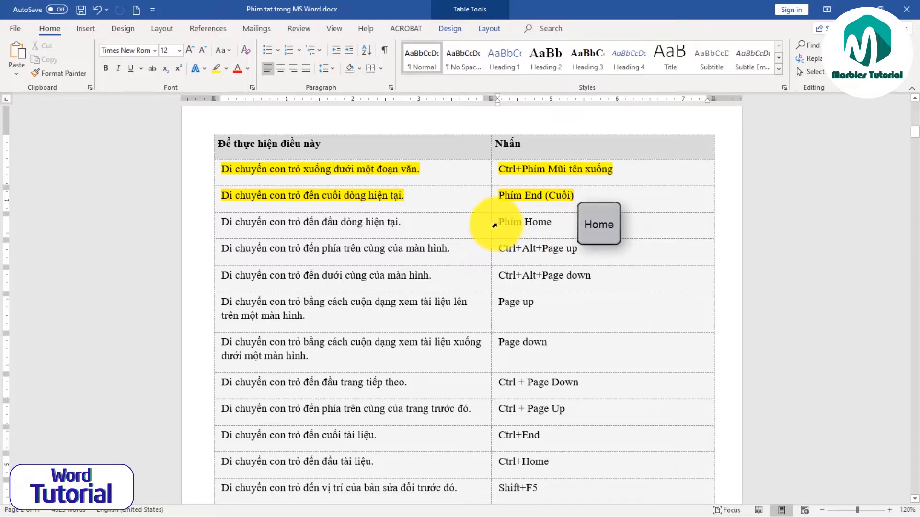
click(199, 226)
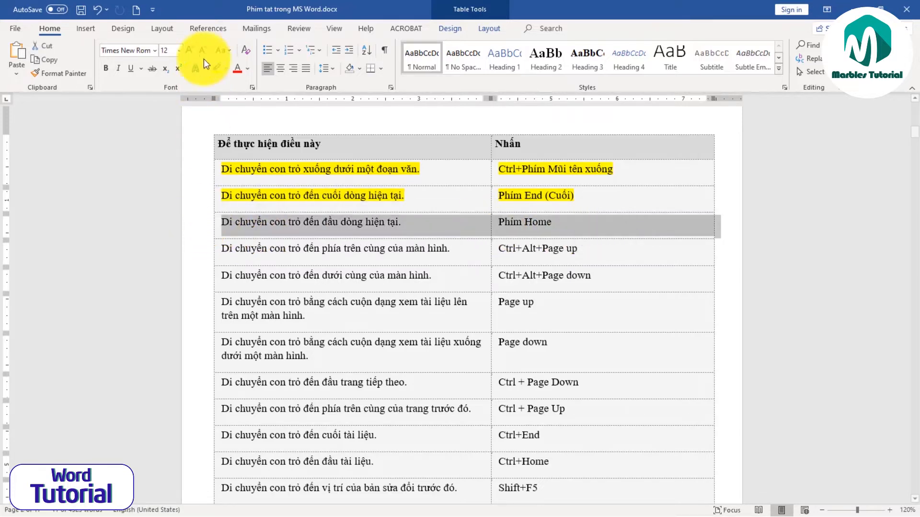
click(216, 68)
Step: Jump the text cursor to the top of the visible screen, and highlight the "đến phía trên cùng của màn hình" row in yellow
click(261, 249)
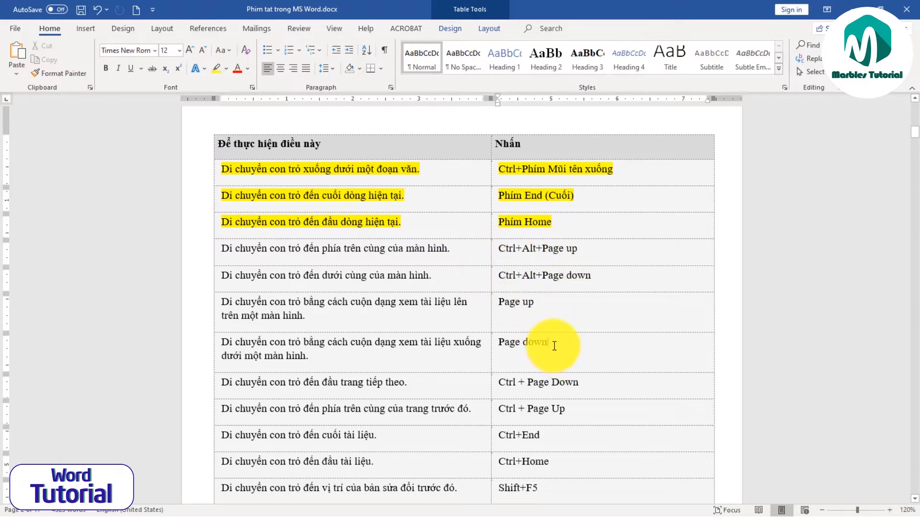
key(ctrl+alt+Page_Up)
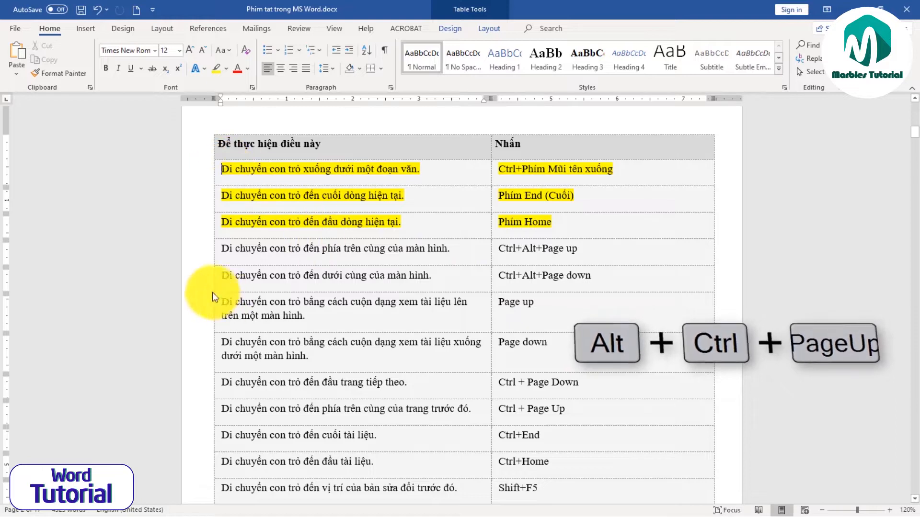
click(195, 250)
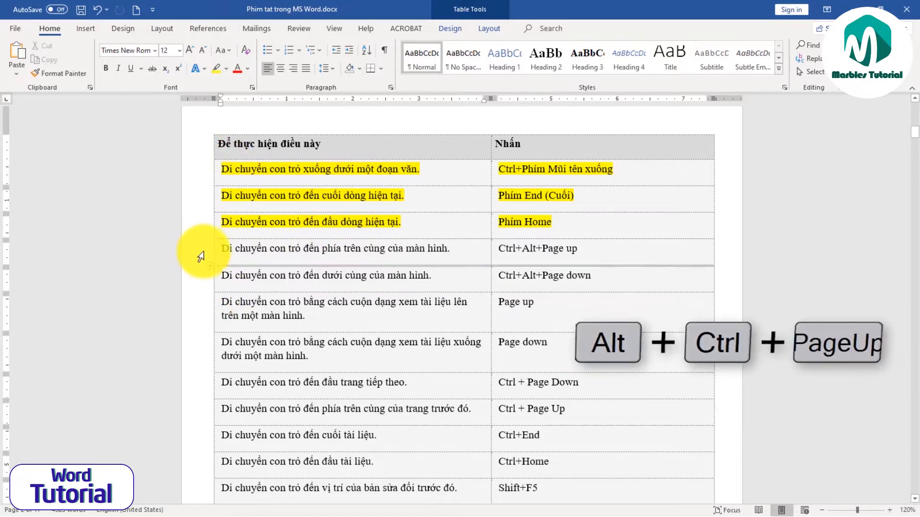
click(218, 72)
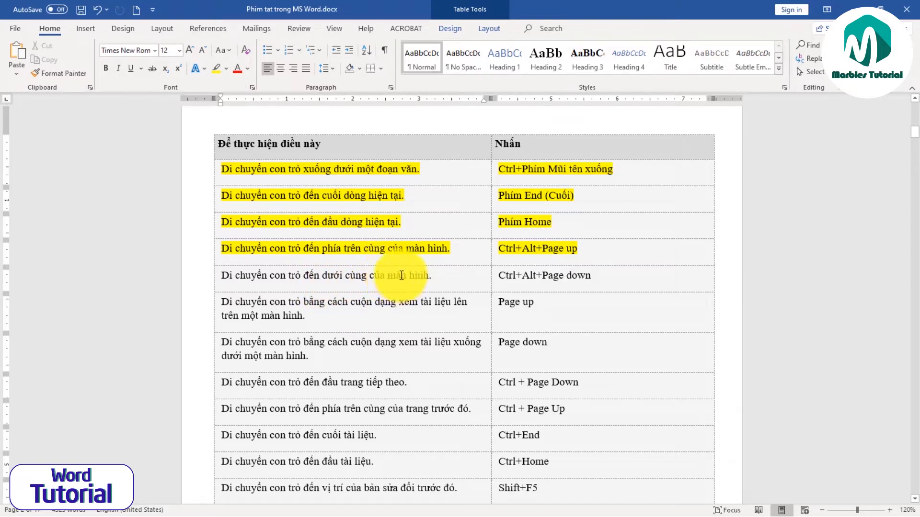
Step: Jump the text cursor to the bottom of the visible screen repeatedly, and highlight the "đến dưới cùng của màn hình" row in yellow
key(ctrl+alt+Page_Down)
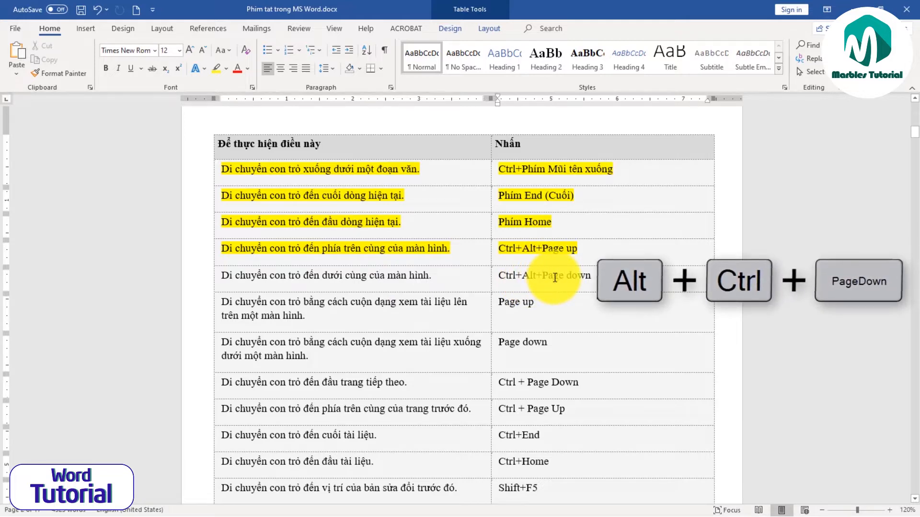
key(ctrl+alt+Page_Down)
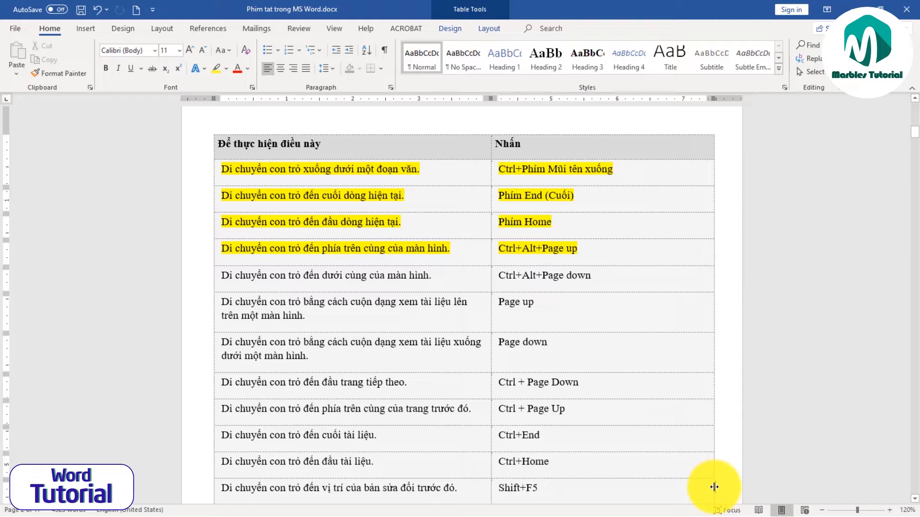
click(620, 170)
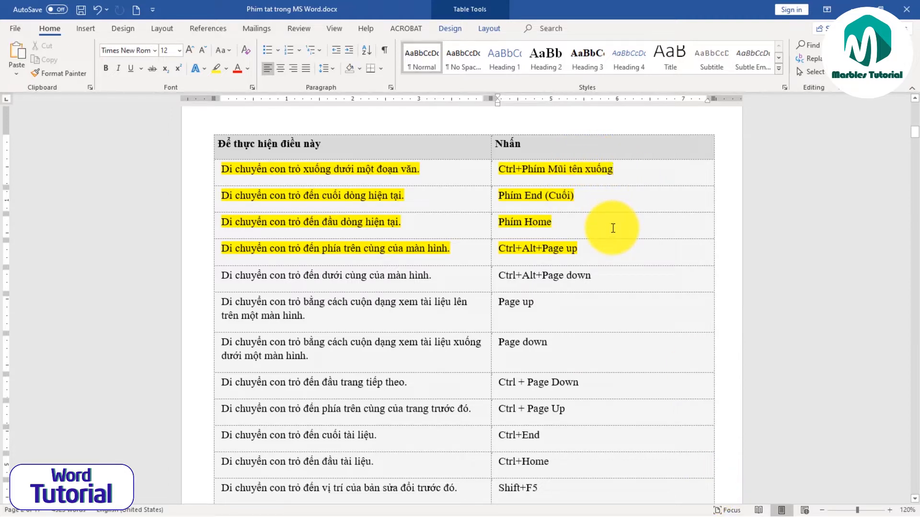
key(ctrl+alt+Page_Down)
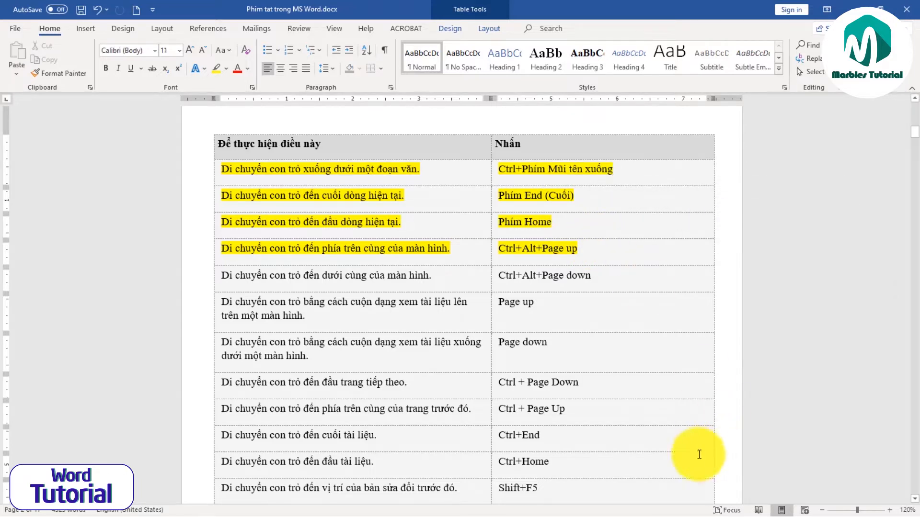
click(202, 286)
click(217, 69)
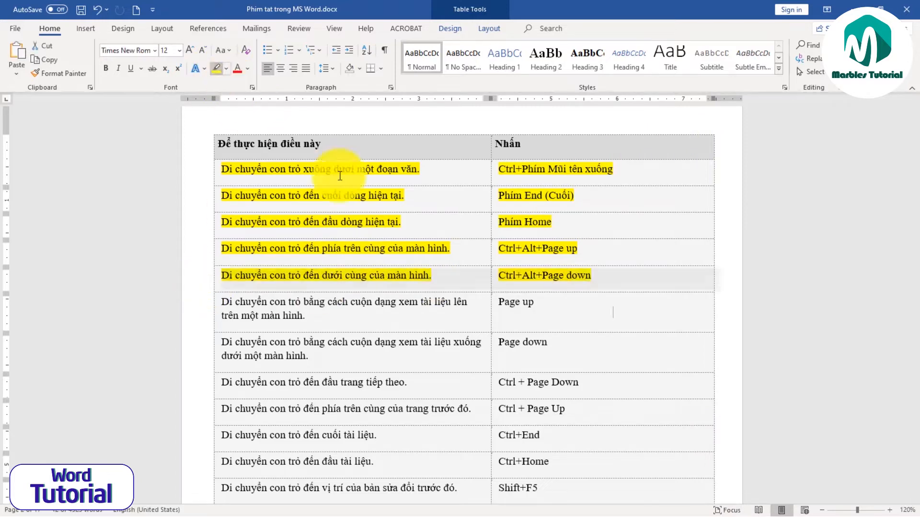
Step: Move the text cursor up by one screen twice, and highlight the "cuộn dạng xem tài liệu lên trên một màn hình" row in yellow
click(456, 328)
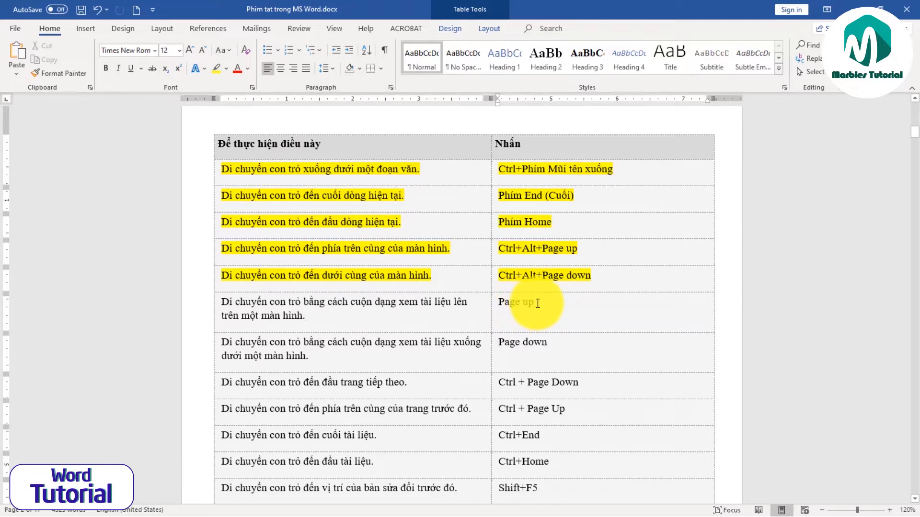
key(Page_Up)
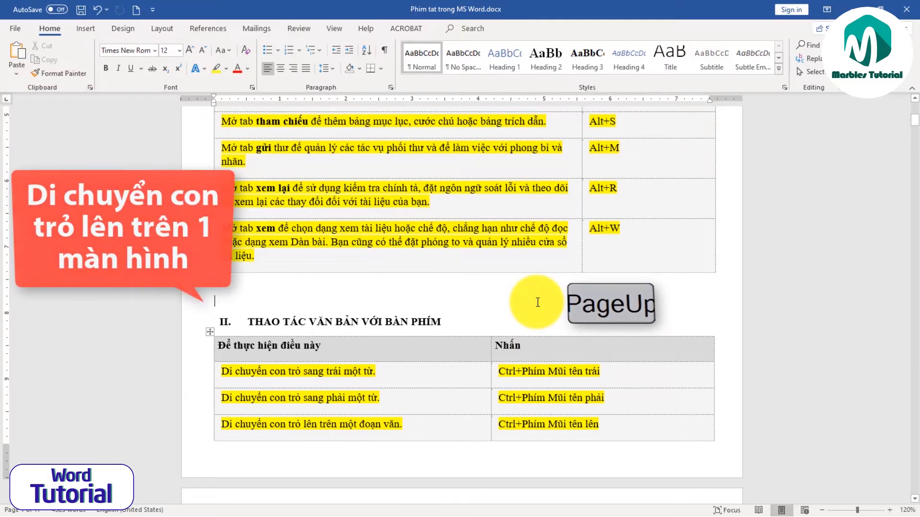
scroll(538, 303, down, 10)
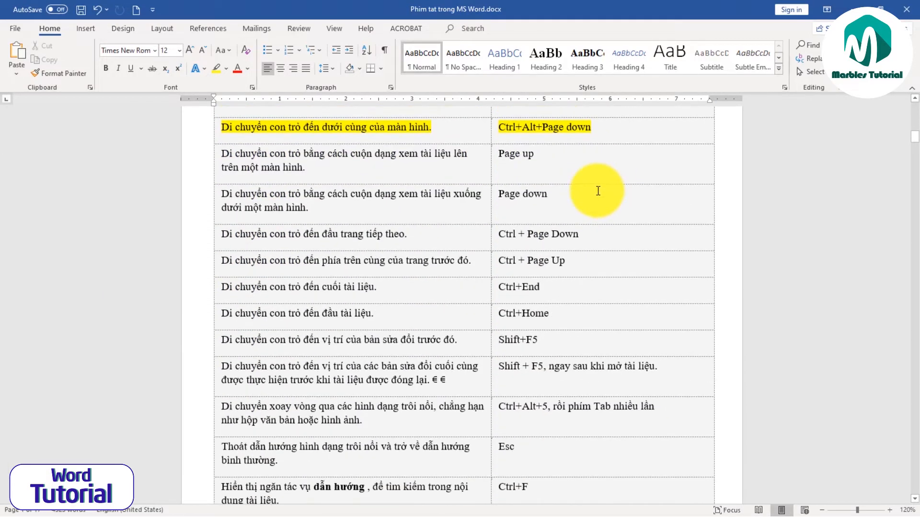
scroll(598, 191, up, 3)
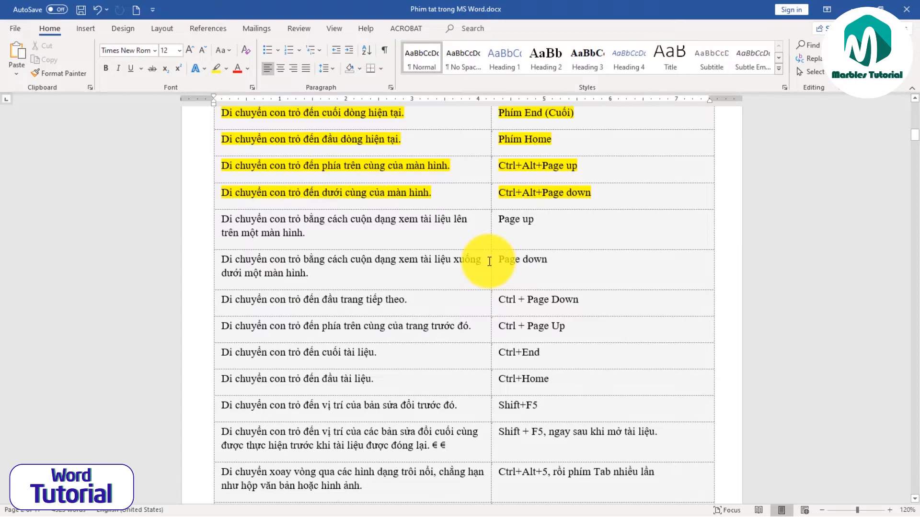
scroll(465, 261, up, 1)
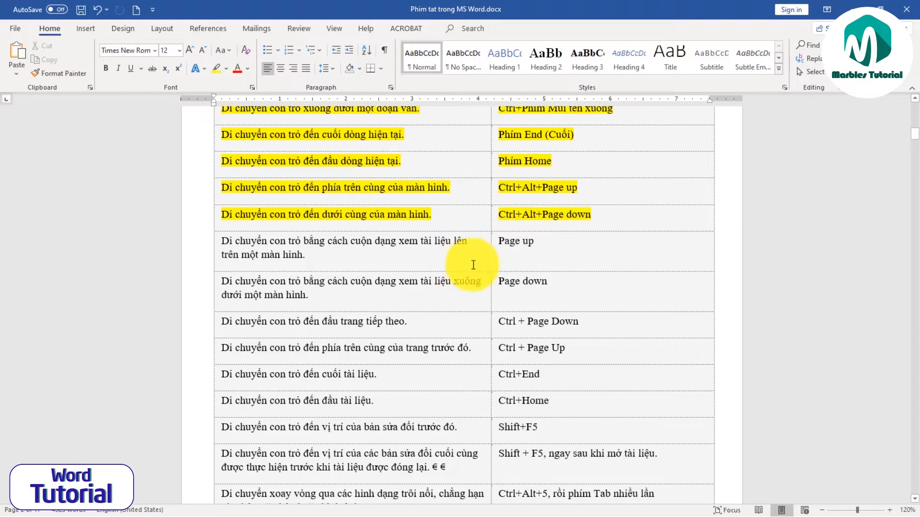
click(546, 246)
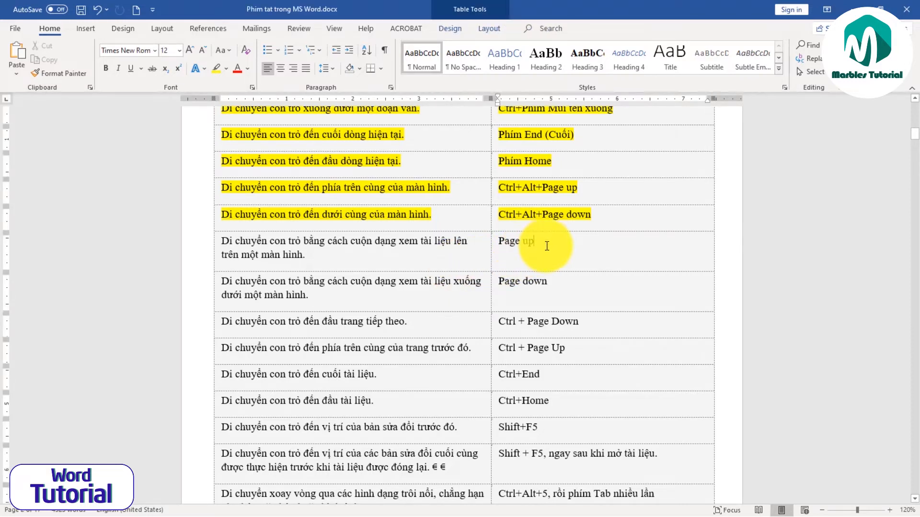
key(Page_Up)
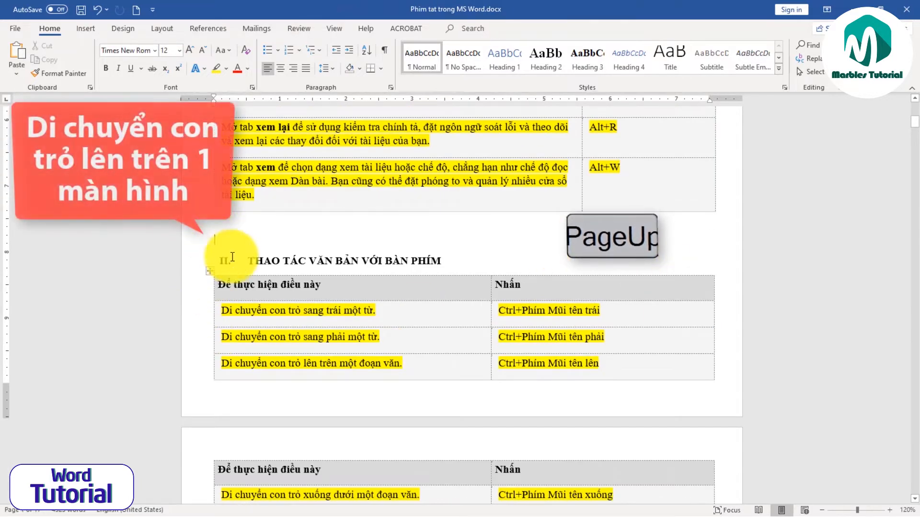
scroll(331, 288, down, 8)
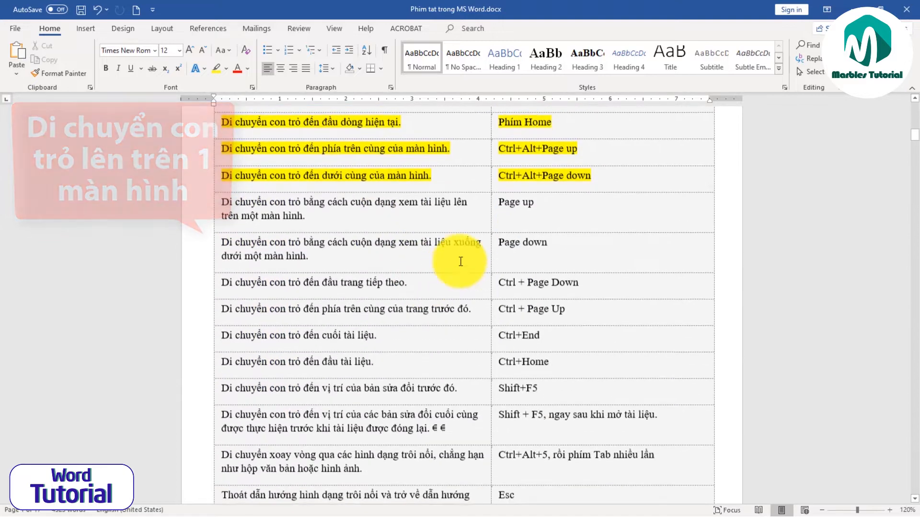
click(212, 207)
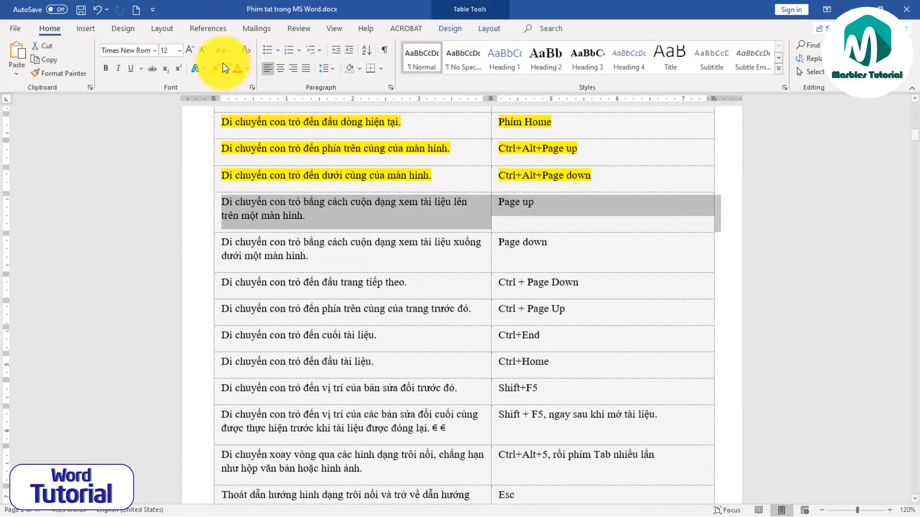
click(215, 68)
Step: Move the text cursor down by one screen repeatedly, and highlight the "cuộn dạng xem tài liệu xuống dưới một màn hình" row in yellow
click(556, 283)
key(Page_Down)
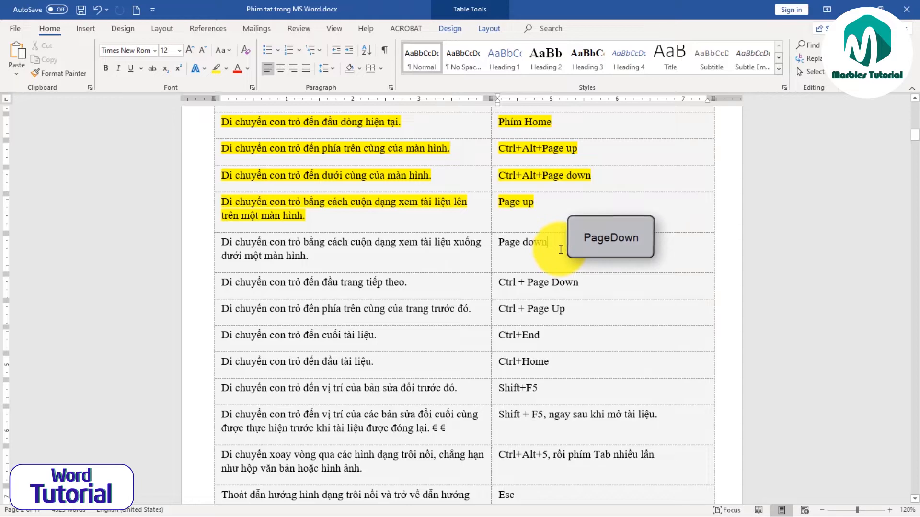
key(Page_Down)
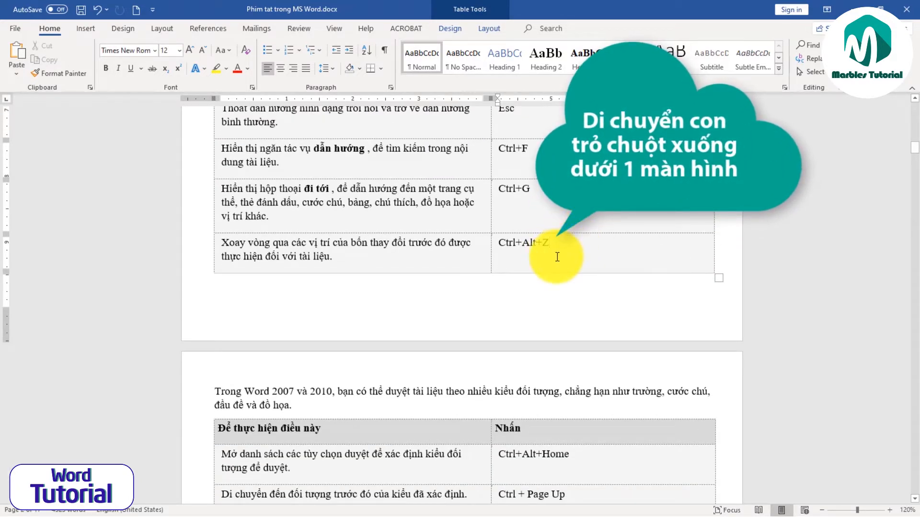
scroll(558, 257, up, 10)
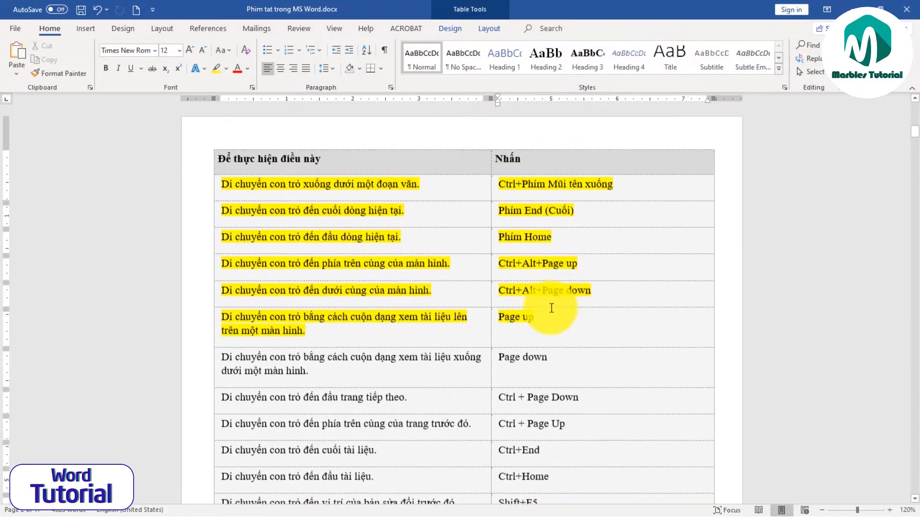
key(Page_Down)
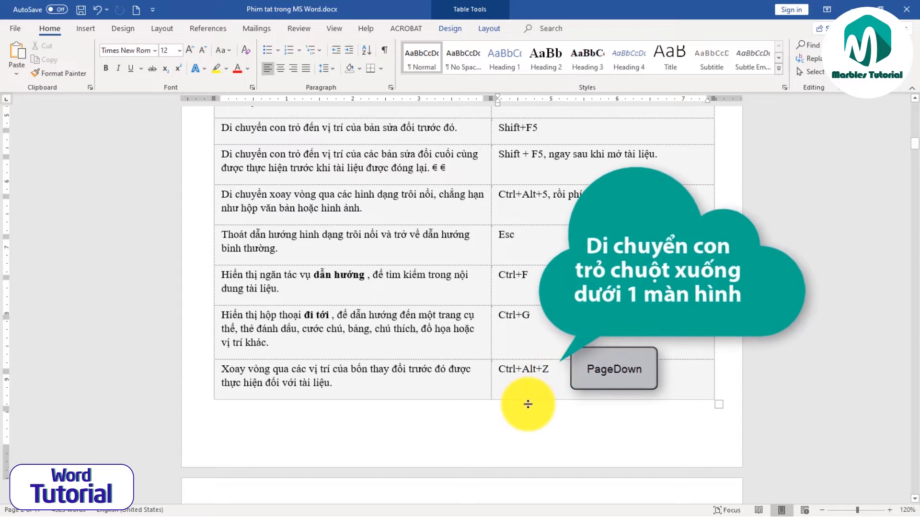
scroll(530, 393, up, 5)
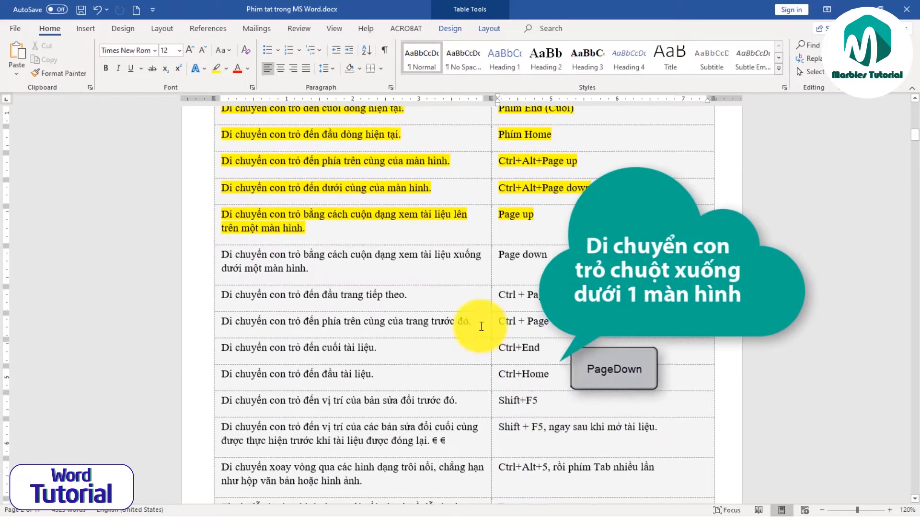
click(191, 261)
click(215, 67)
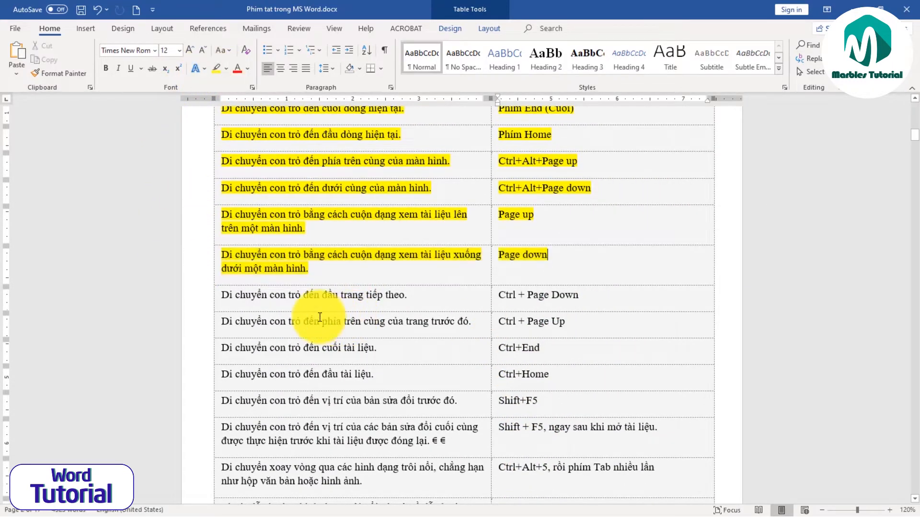
Step: Jump the text cursor to the top of the next page twice, and highlight the "đến đầu trang tiếp theo" row in yellow
click(302, 295)
scroll(317, 283, down, 3)
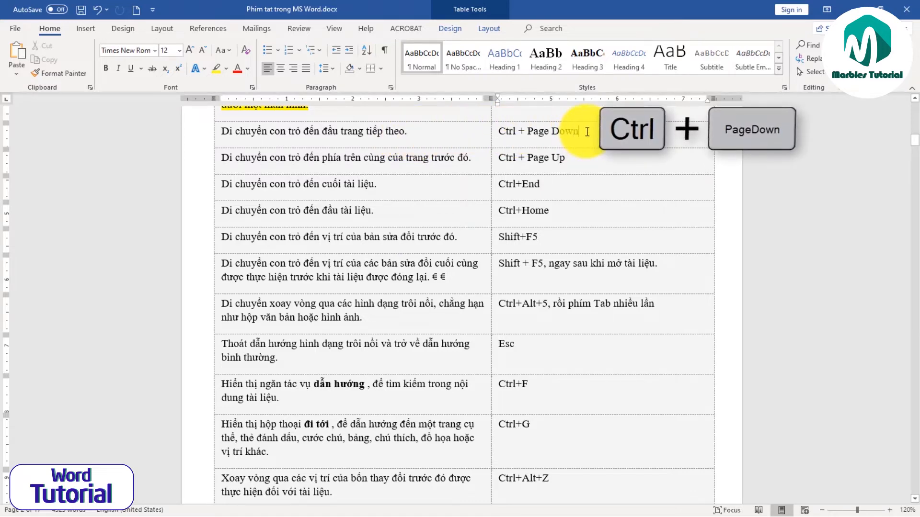
key(ctrl+Page_Down)
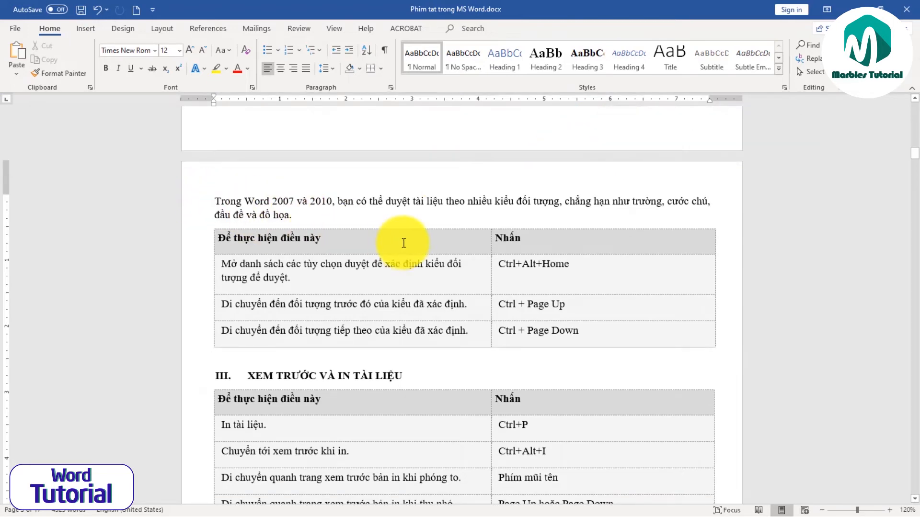
scroll(403, 254, up, 3)
scroll(458, 258, up, 6)
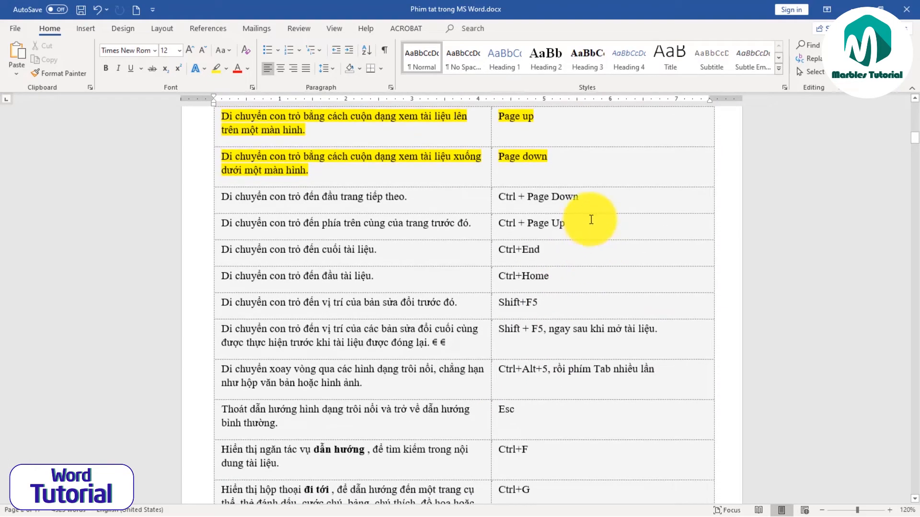
click(586, 201)
key(ctrl+Page_Down)
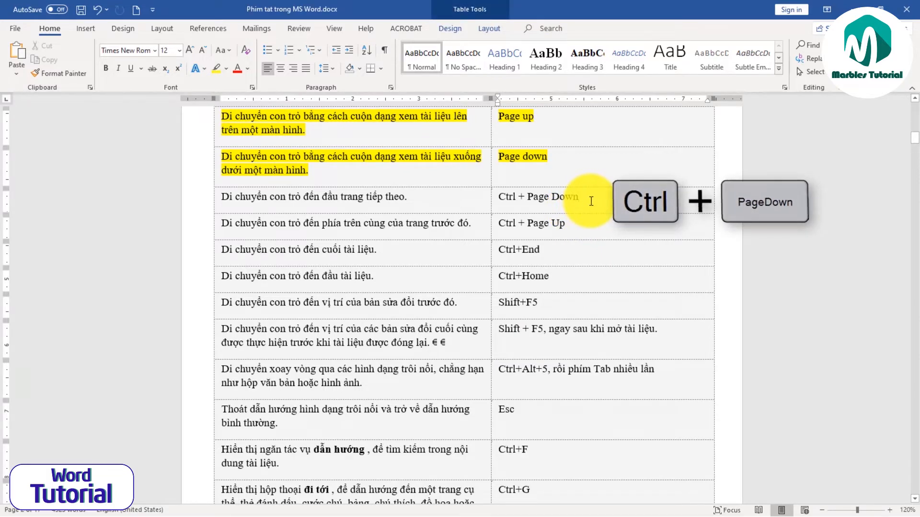
key(ctrl+Page_Down)
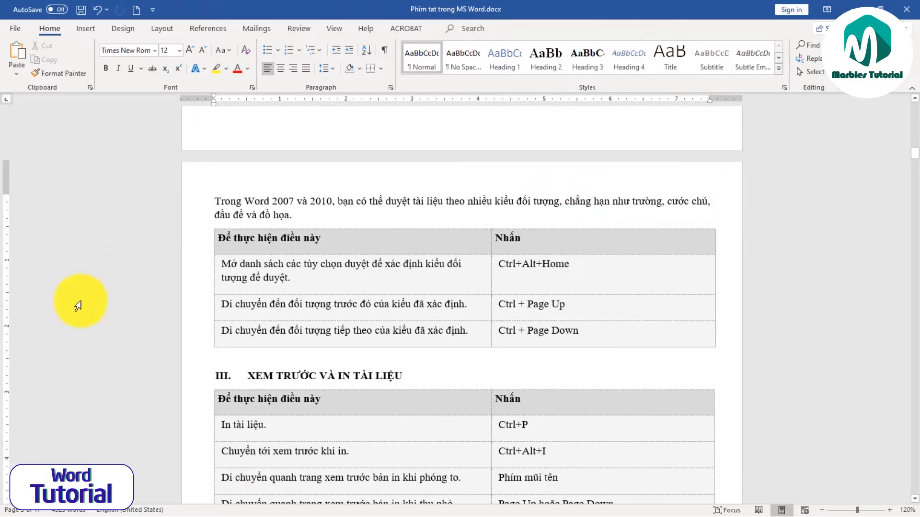
scroll(288, 224, up, 6)
scroll(318, 271, up, 3)
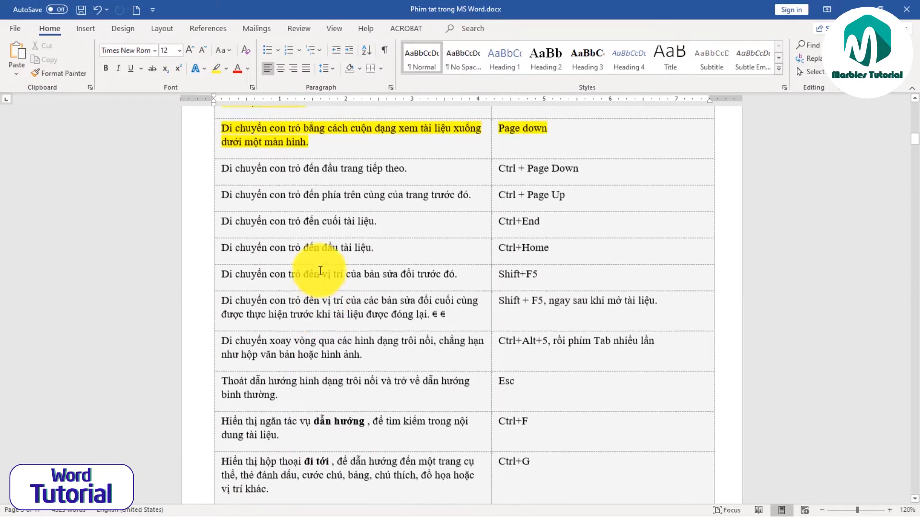
click(199, 235)
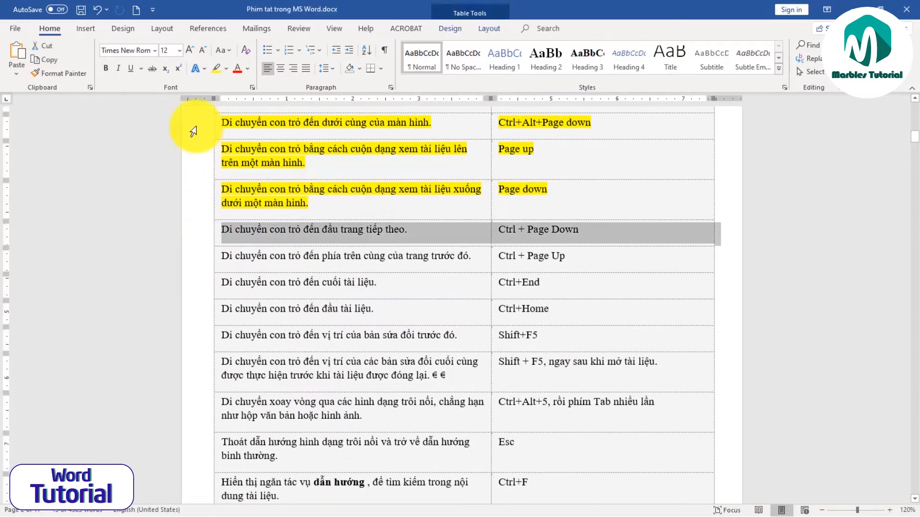
click(216, 68)
Step: Jump the text cursor to the top of the previous page, and highlight the "đến phía trên cùng của trang trước đó" row in yellow
click(579, 233)
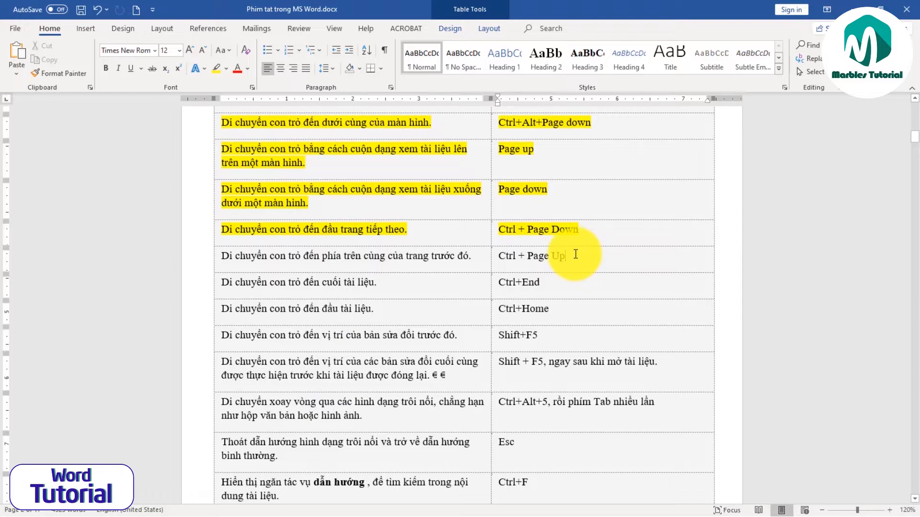
key(ctrl+Page_Up)
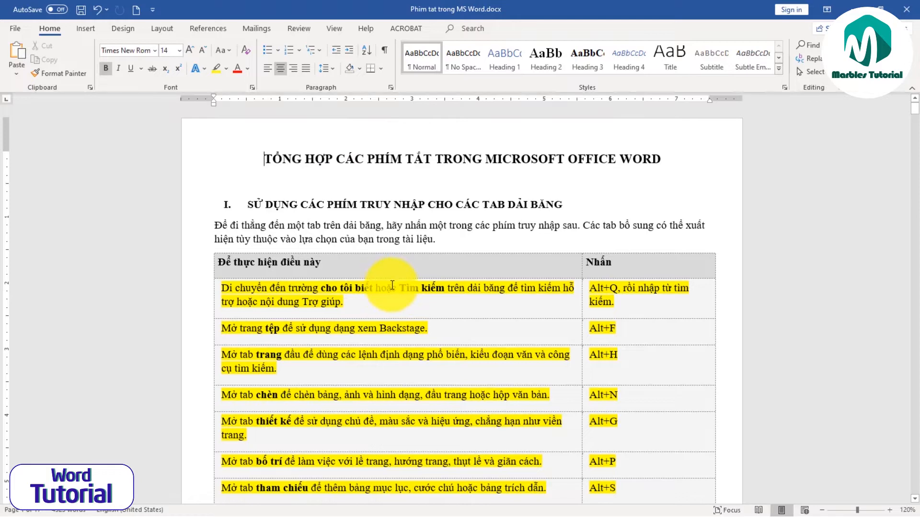
scroll(392, 285, down, 15)
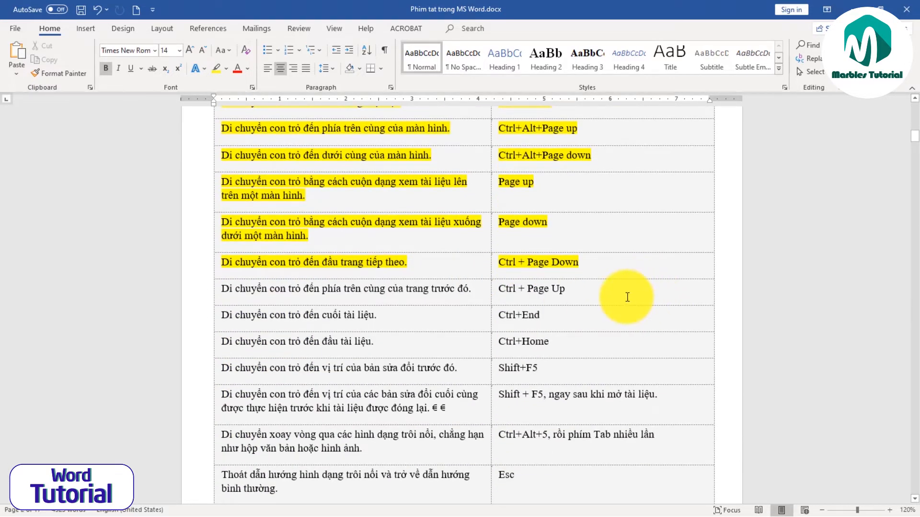
click(588, 293)
scroll(588, 294, down, 1)
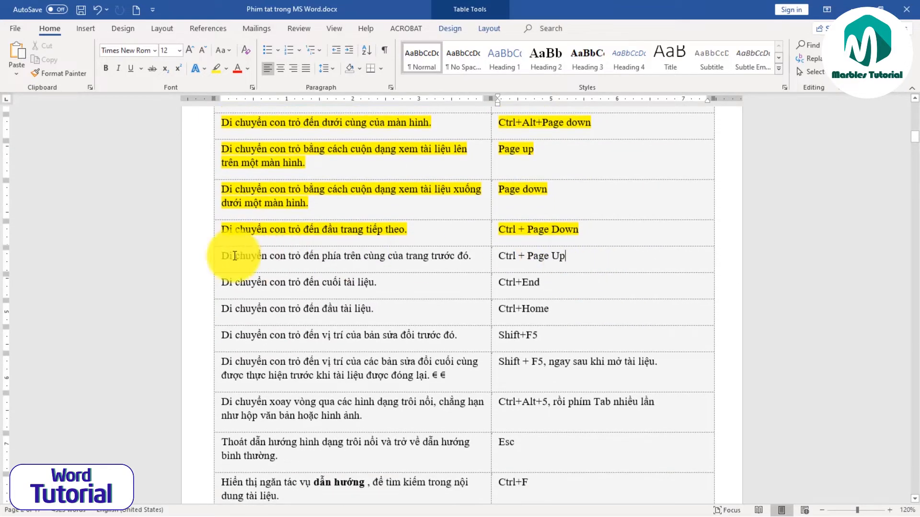
click(200, 262)
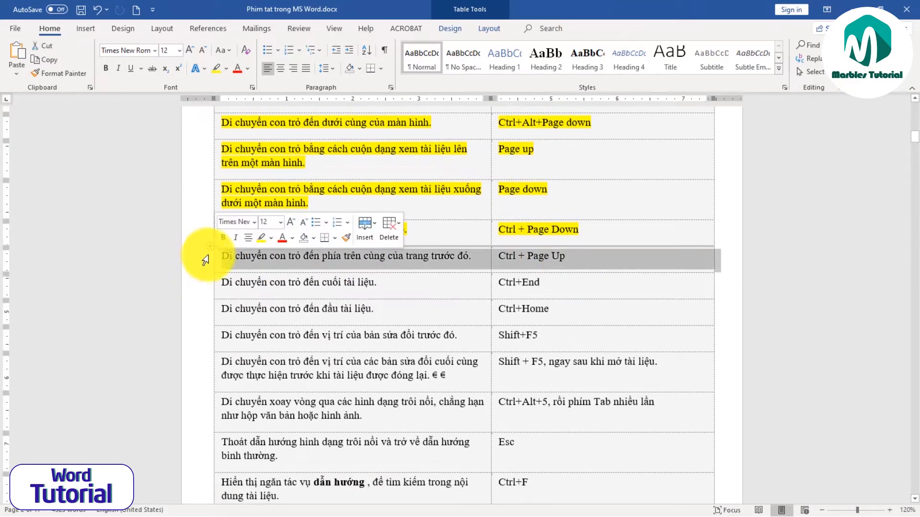
click(217, 70)
Step: Jump the text cursor from the "đến cuối tài liệu" row to the very end of the document
click(560, 286)
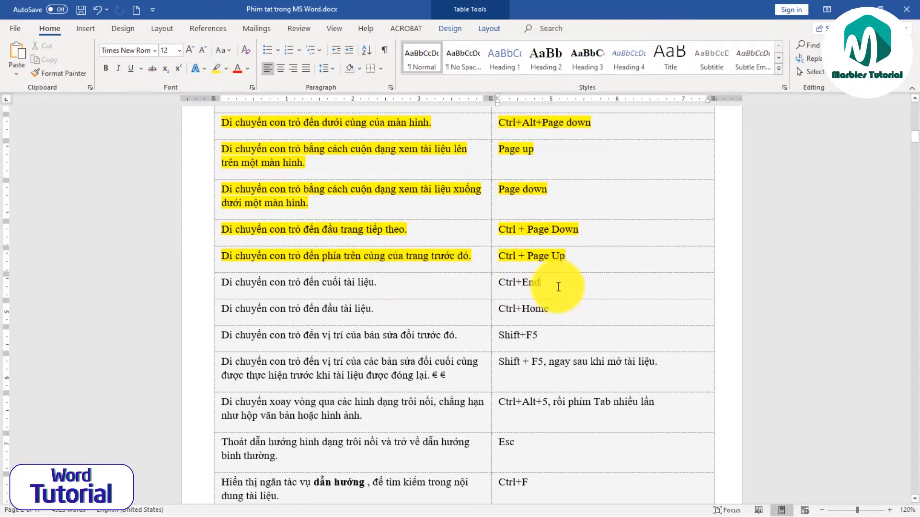
scroll(558, 286, down, 3)
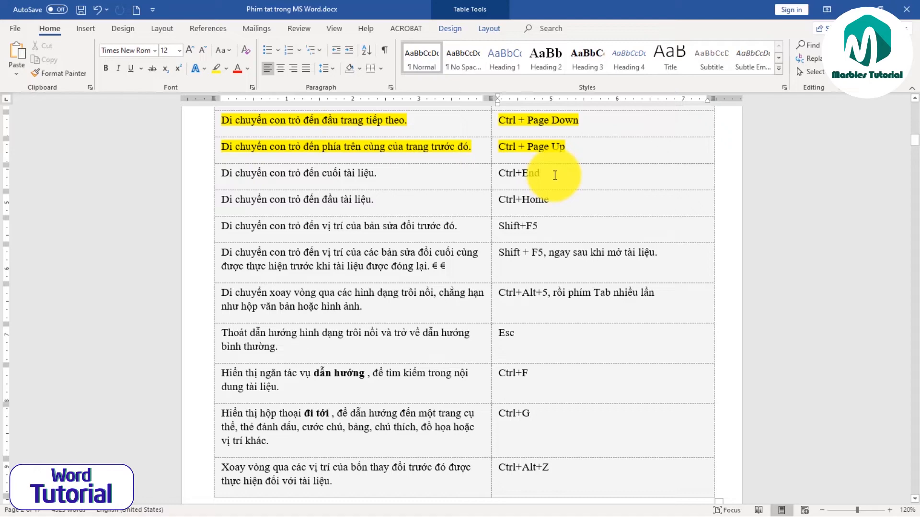
key(ctrl+End)
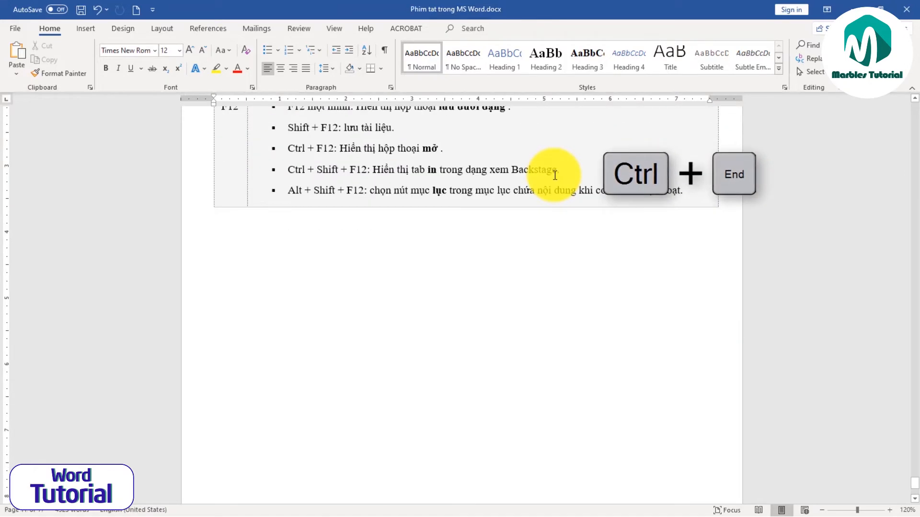
scroll(396, 283, up, 6)
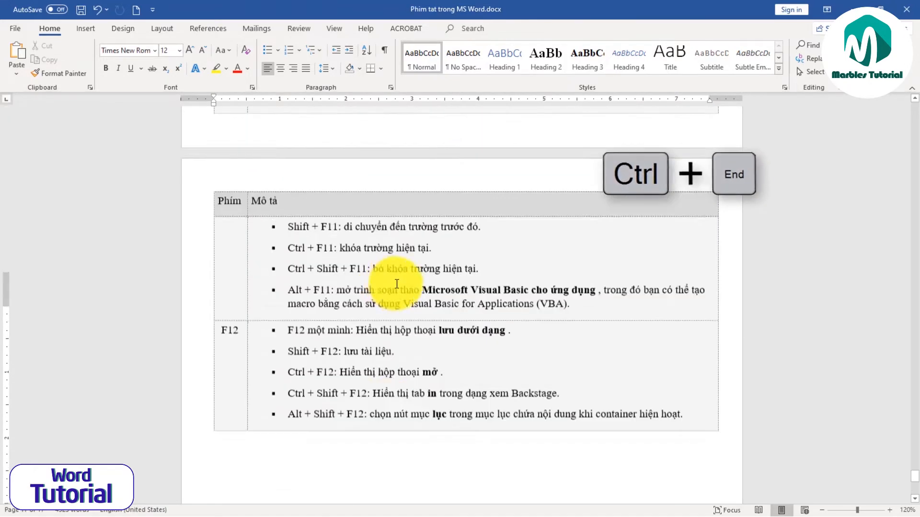
scroll(396, 284, up, 20)
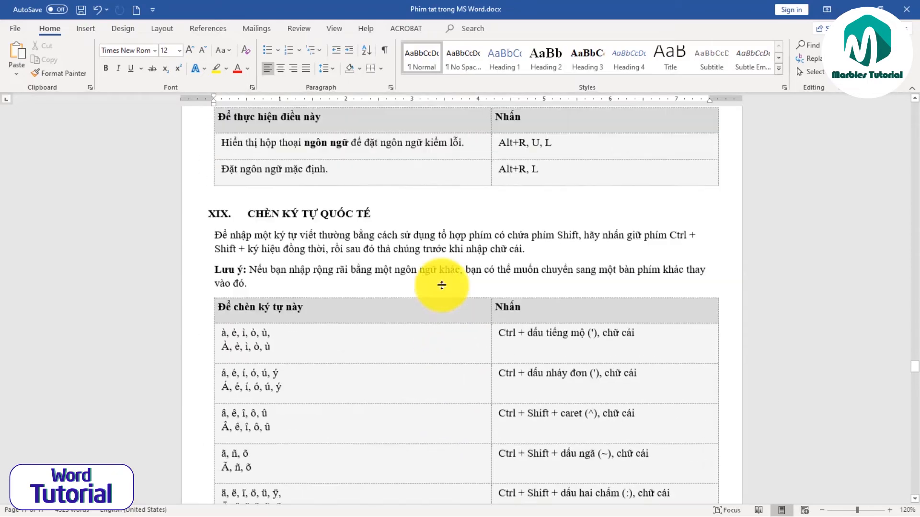
scroll(441, 285, up, 20)
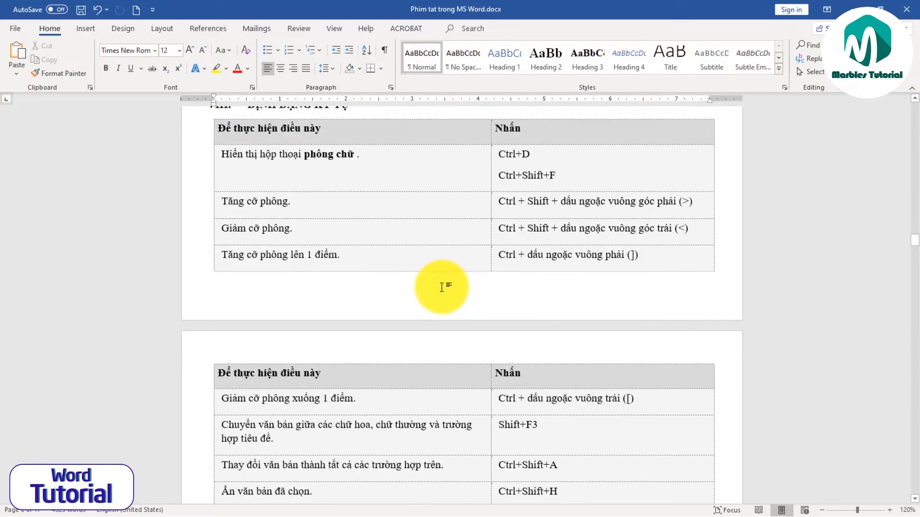
Step: Return the text cursor to the document's start, and highlight the "đến cuối tài liệu" row in yellow
key(ctrl+Home)
scroll(568, 258, down, 20)
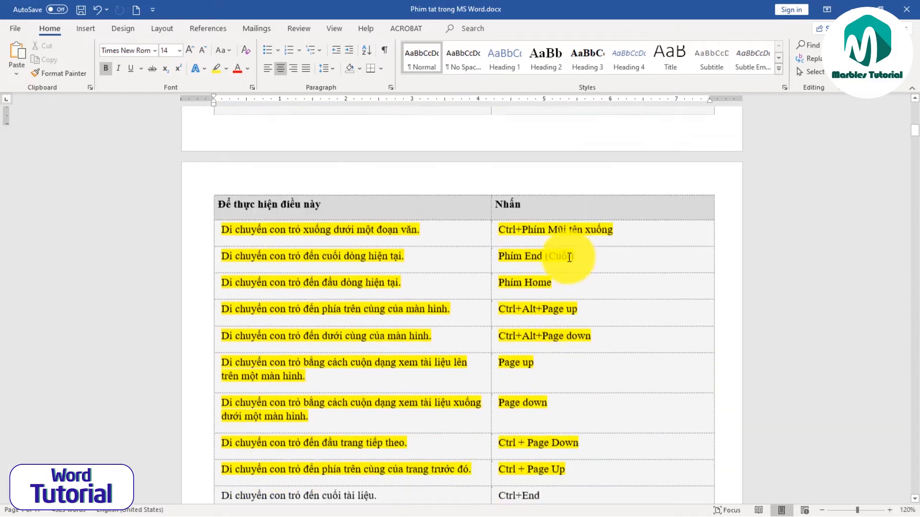
scroll(569, 259, up, 3)
scroll(568, 258, up, 1)
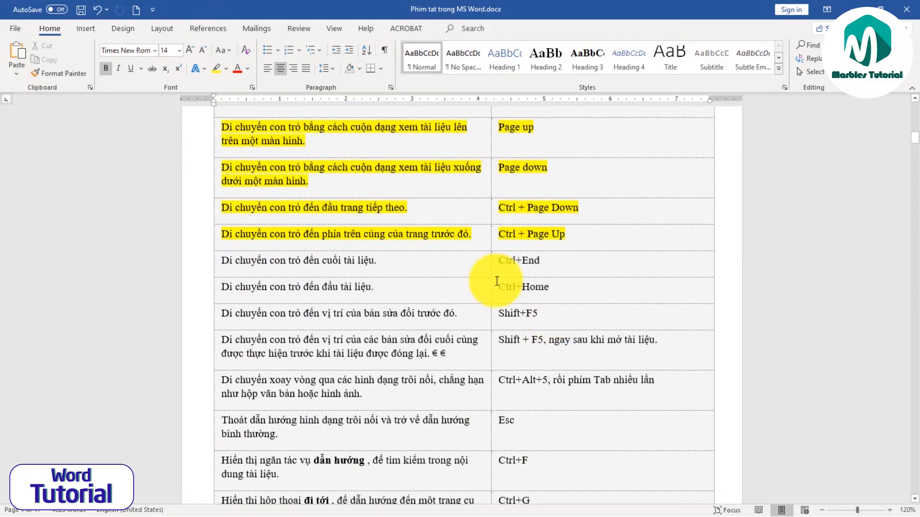
click(199, 264)
click(216, 68)
Step: Jump the text cursor to the document's start twice, the second time from the section III table, and highlight the "đến đầu tài liệu" row in yellow
click(472, 195)
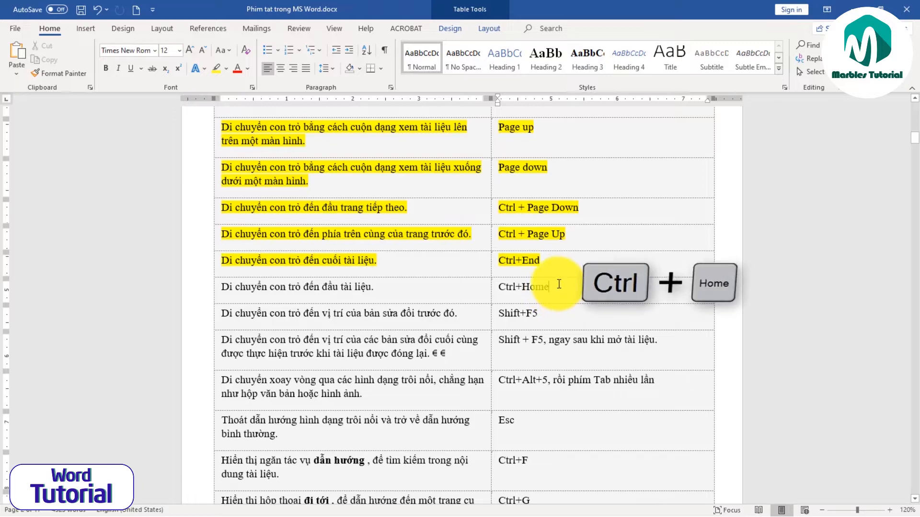
key(ctrl+Home)
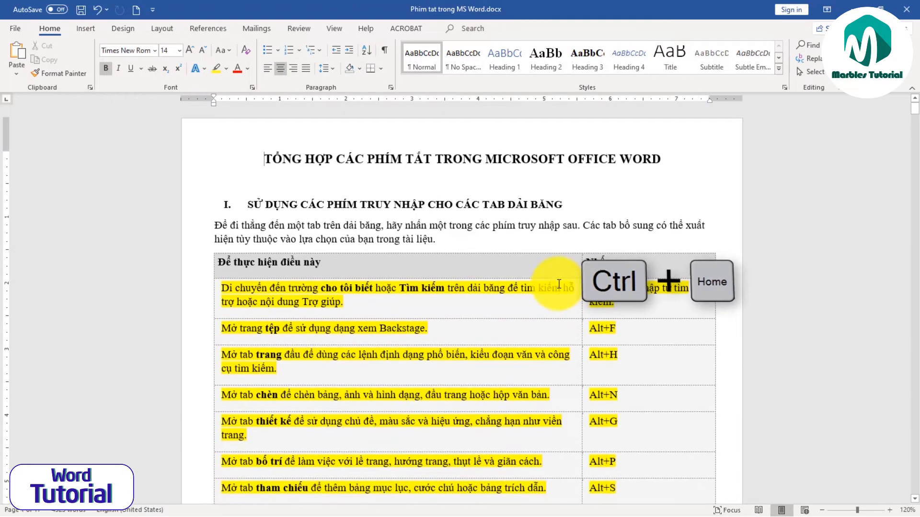
scroll(387, 156, down, 20)
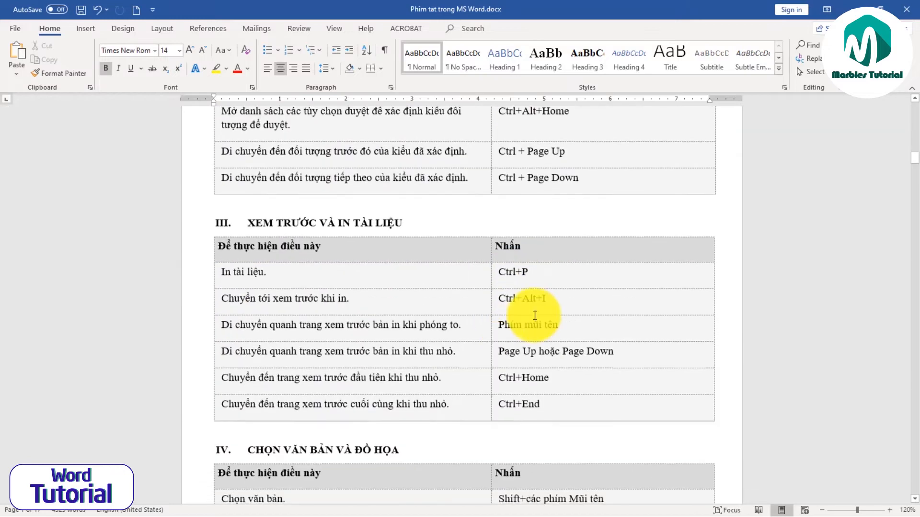
click(569, 319)
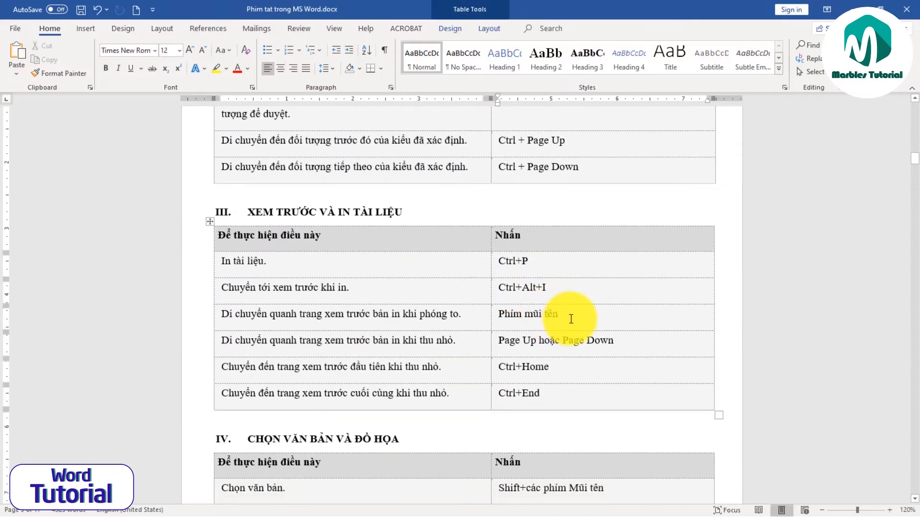
key(ctrl+Home)
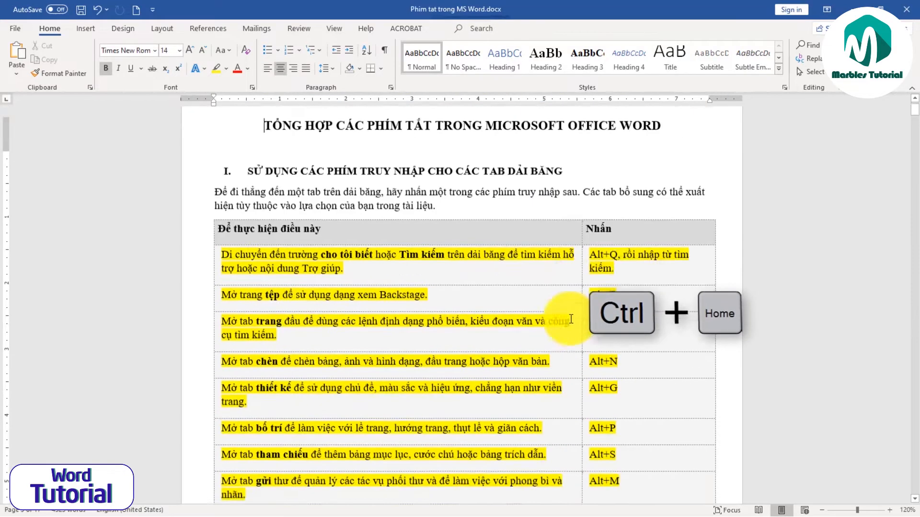
scroll(524, 300, down, 15)
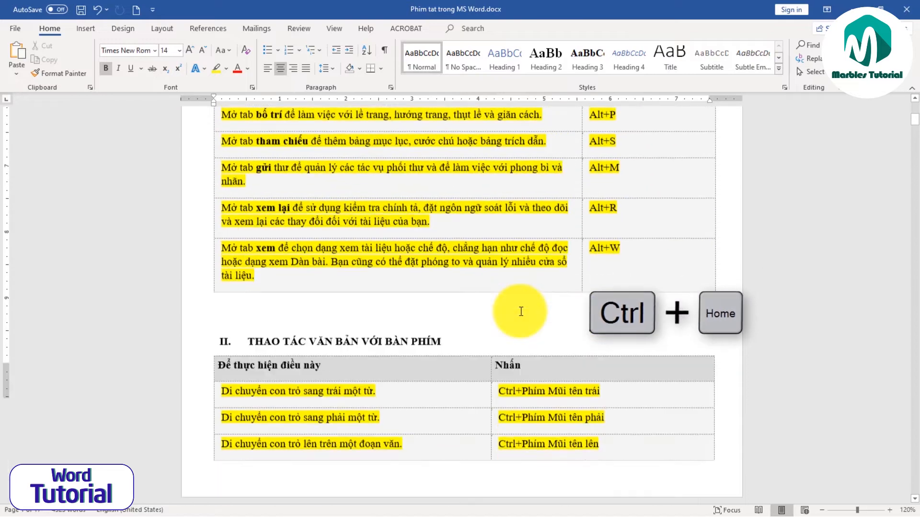
click(197, 181)
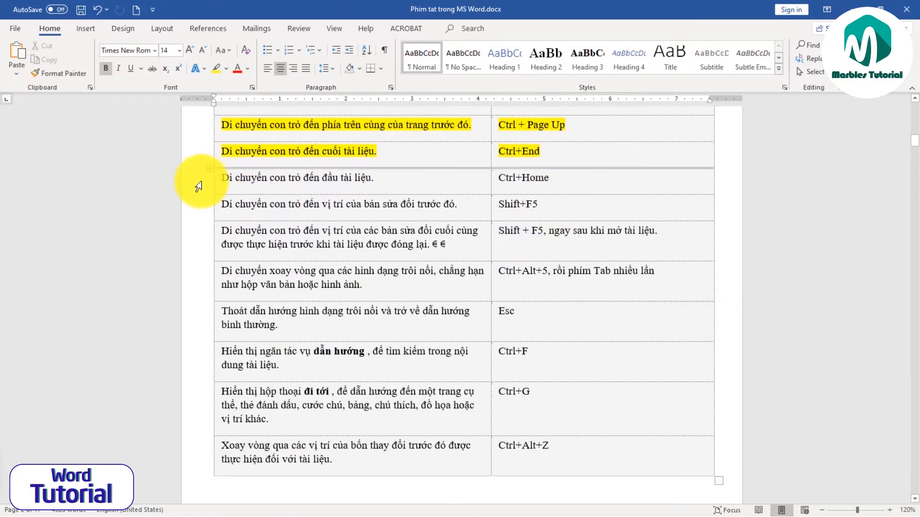
click(216, 67)
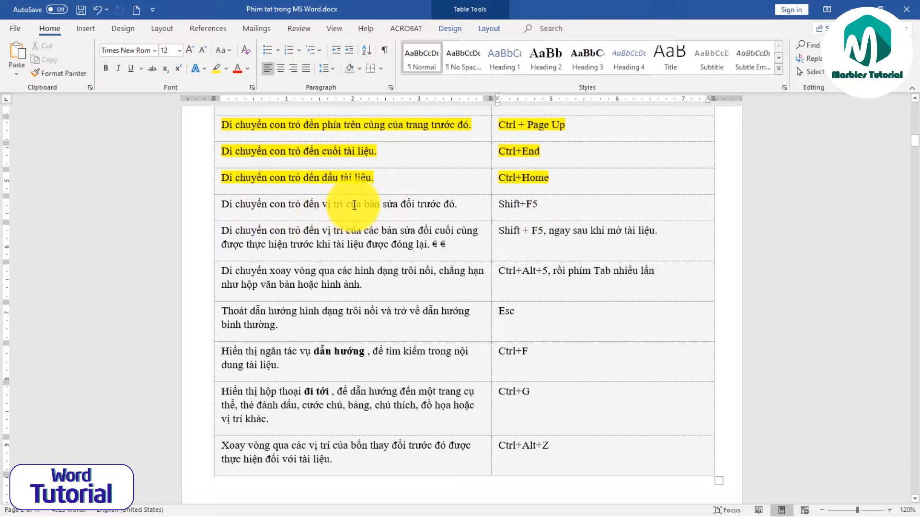
Step: Move the text cursor back through the previous edit locations, and highlight the "đến vị trí của bản sửa đổi trước đó" row in yellow
click(391, 204)
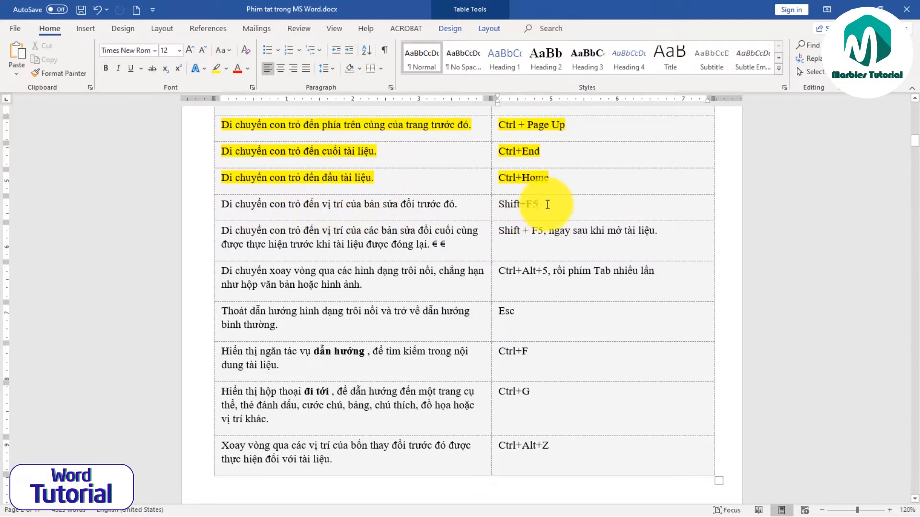
key(shift+F5)
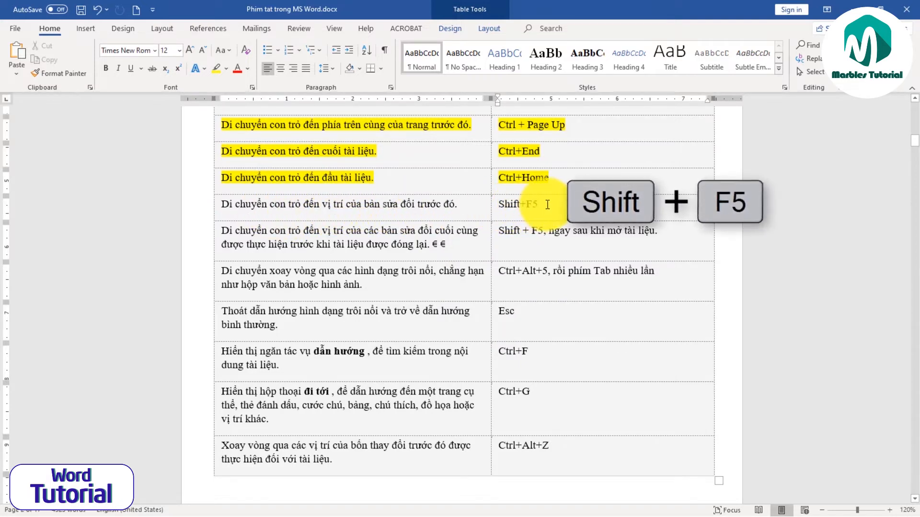
key(shift+F5)
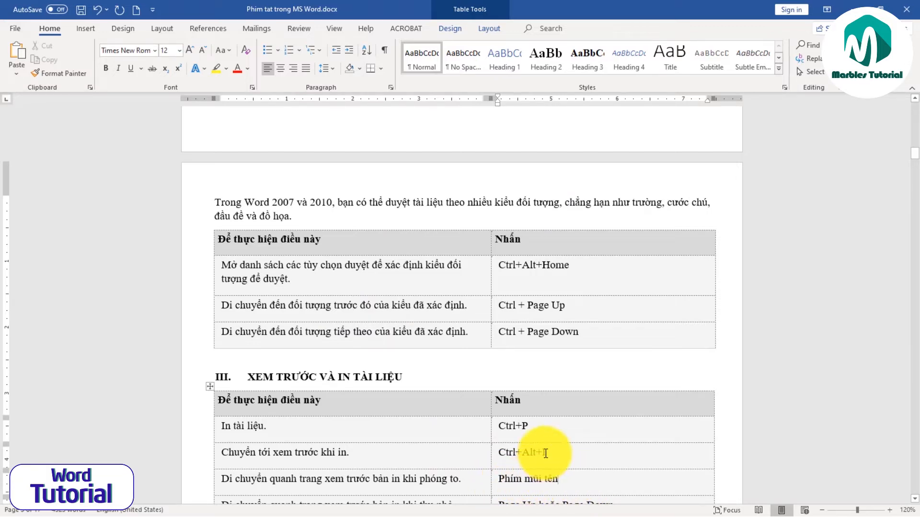
scroll(539, 431, up, 15)
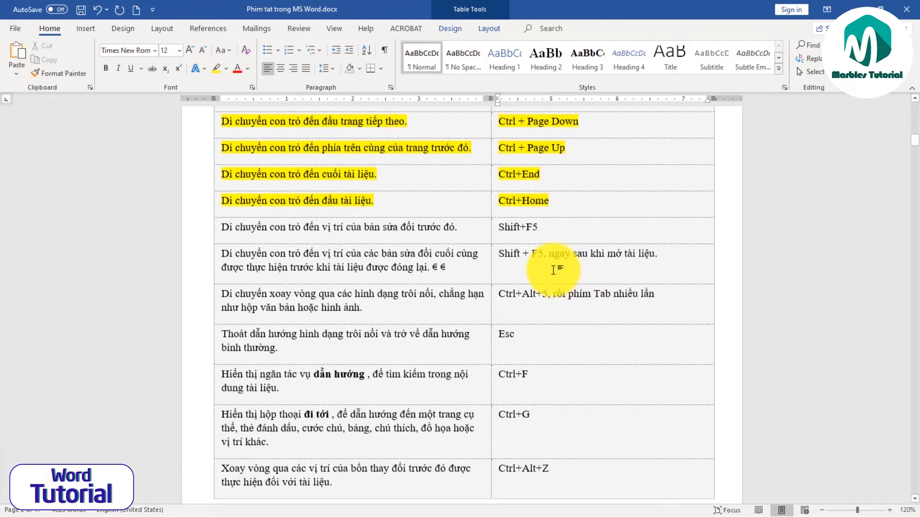
click(200, 236)
click(216, 68)
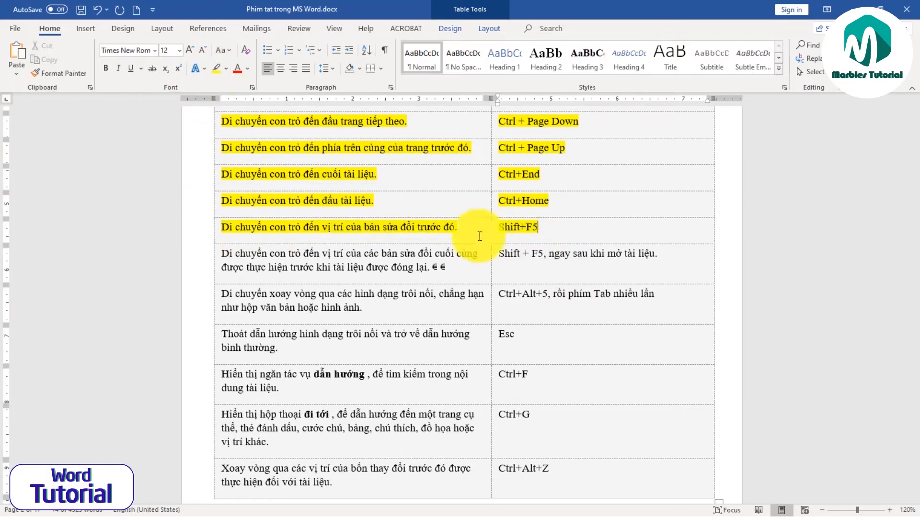
Step: Place the text cursor in the "Shift + F5, ngay sau khi mở tài liệu" cell, then close the document with changes saved and reopen it from the desktop
click(522, 254)
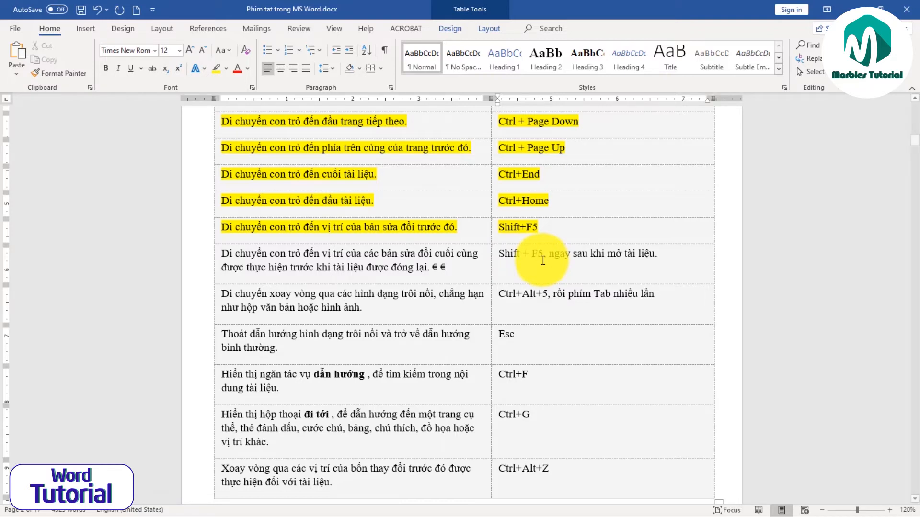
click(907, 9)
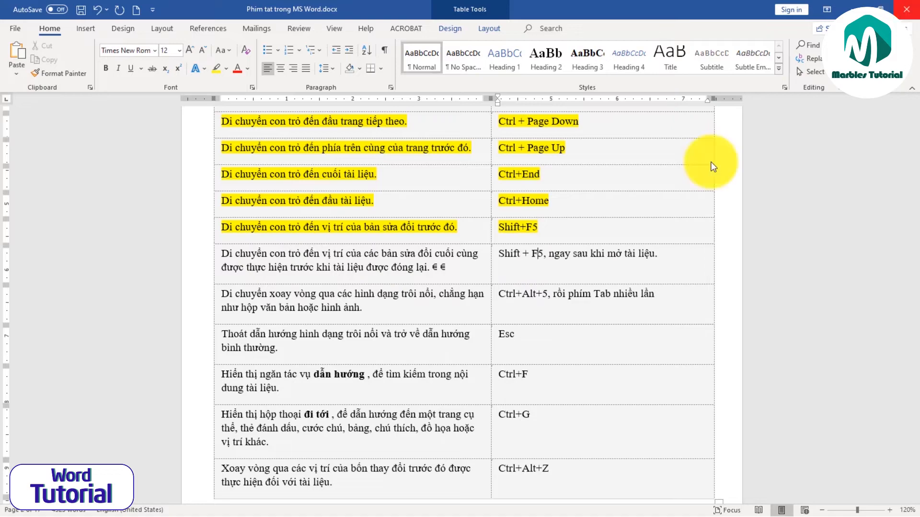
click(425, 287)
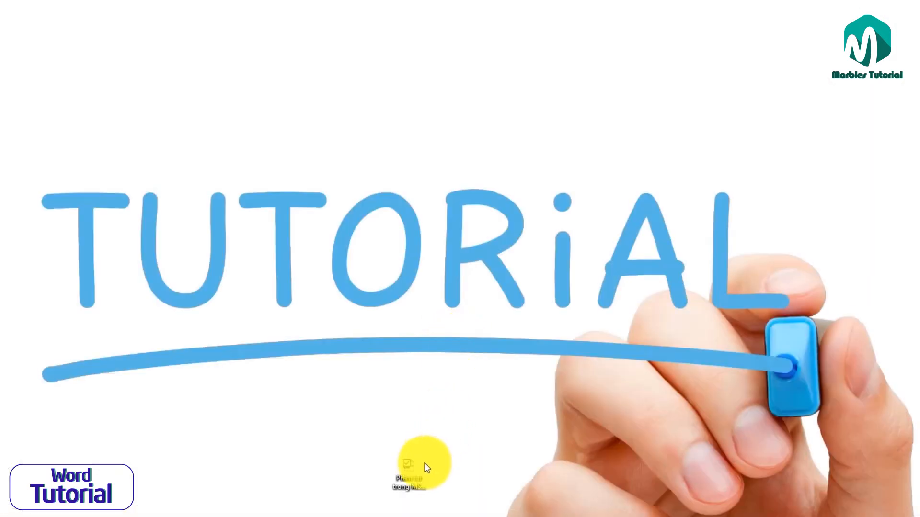
double_click(412, 483)
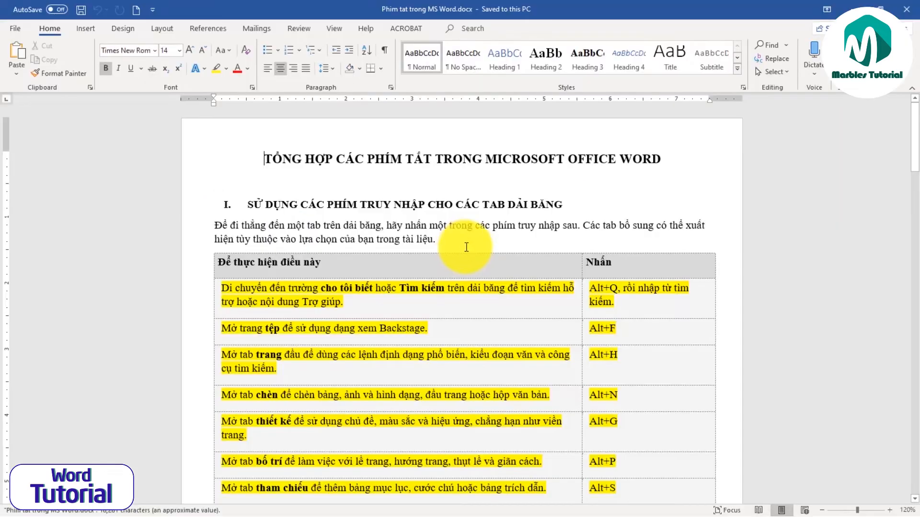
Step: Jump to the last editing position from before closing, and highlight the "các bản sửa đổi cuối cùng" row in yellow
key(shift+F5)
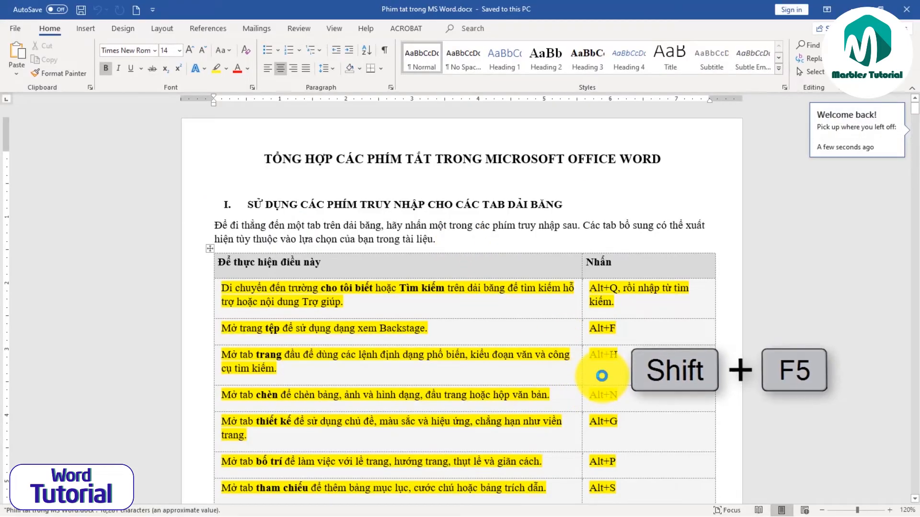
key(shift+F5)
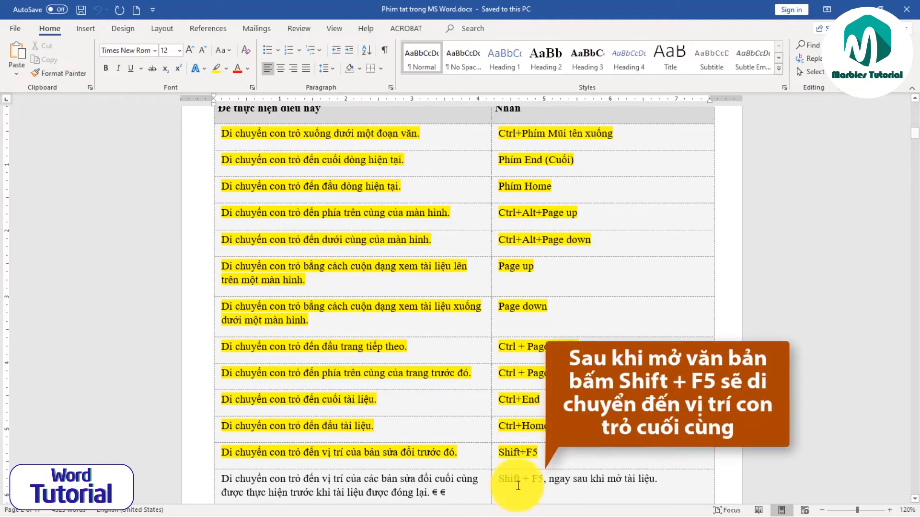
scroll(537, 479, down, 5)
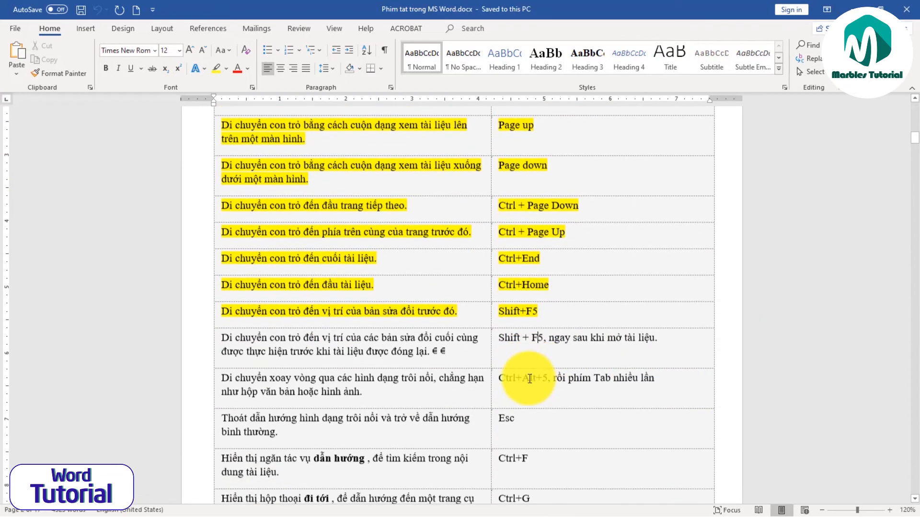
click(202, 331)
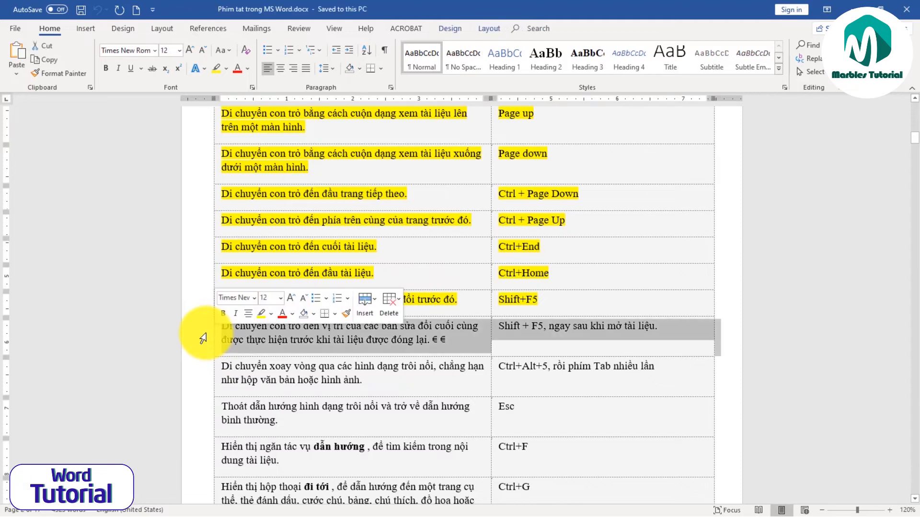
click(215, 68)
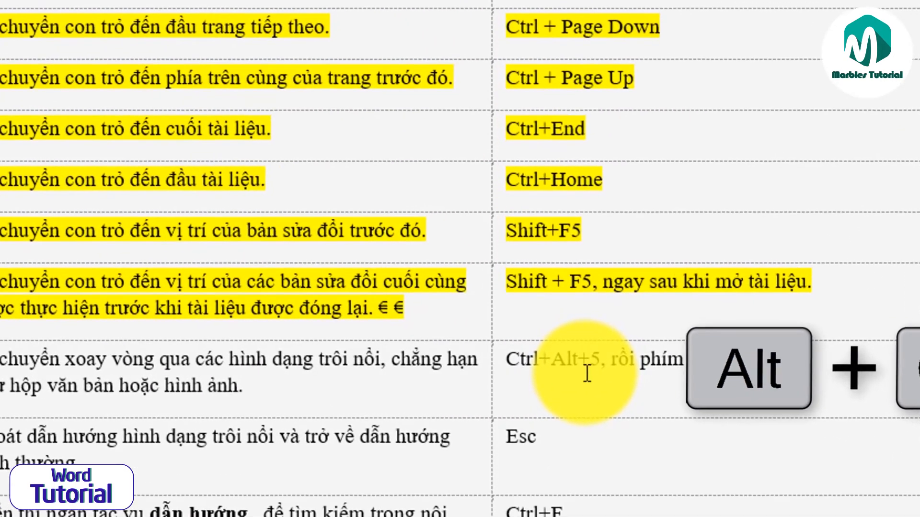
Step: Cycle through the document's floating objects, and highlight the "Di chuyển xoay vòng qua các hình dạng trôi nổi" row in yellow
key(ctrl+alt+5)
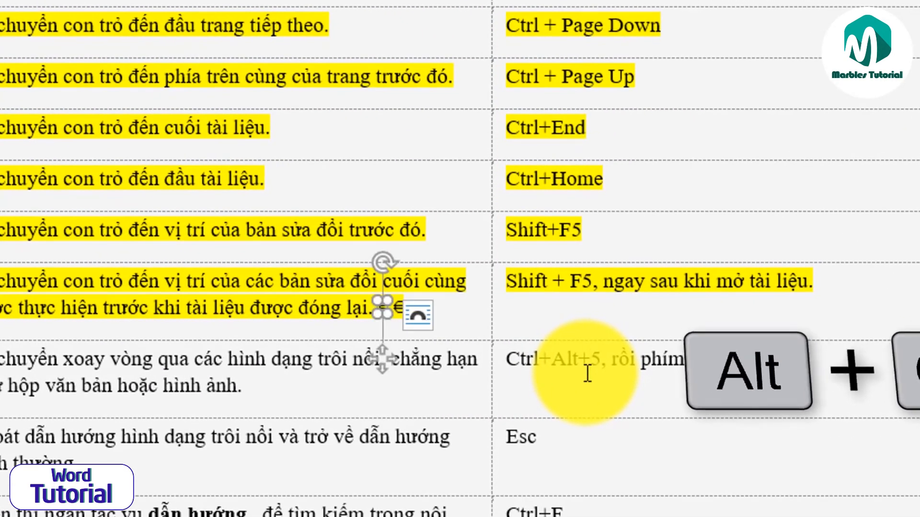
key(Tab)
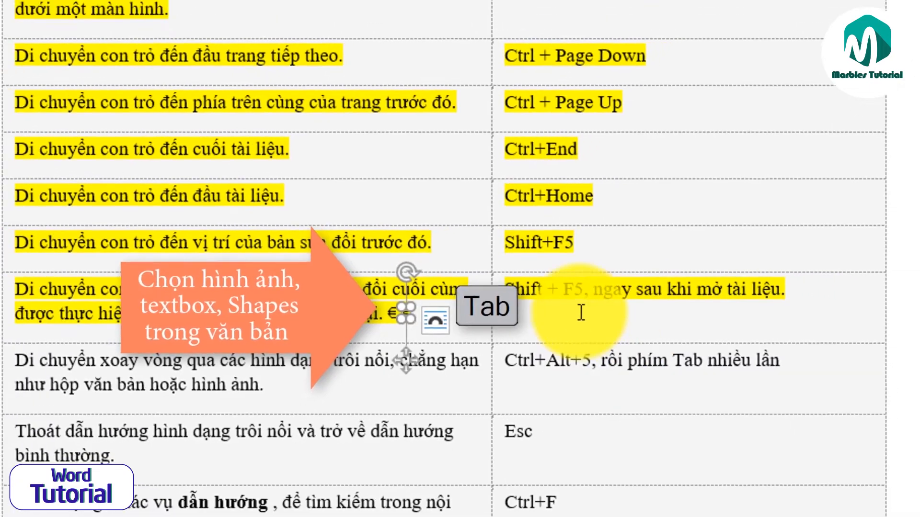
key(Tab)
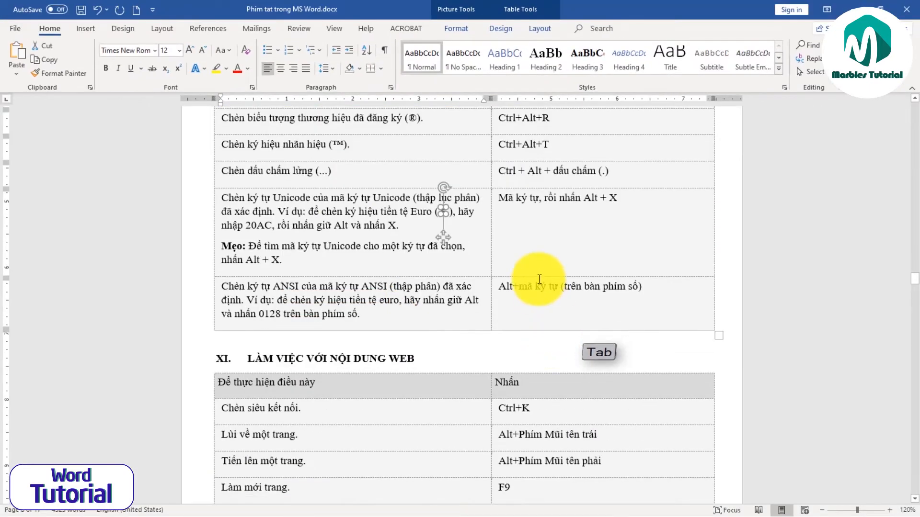
key(Tab)
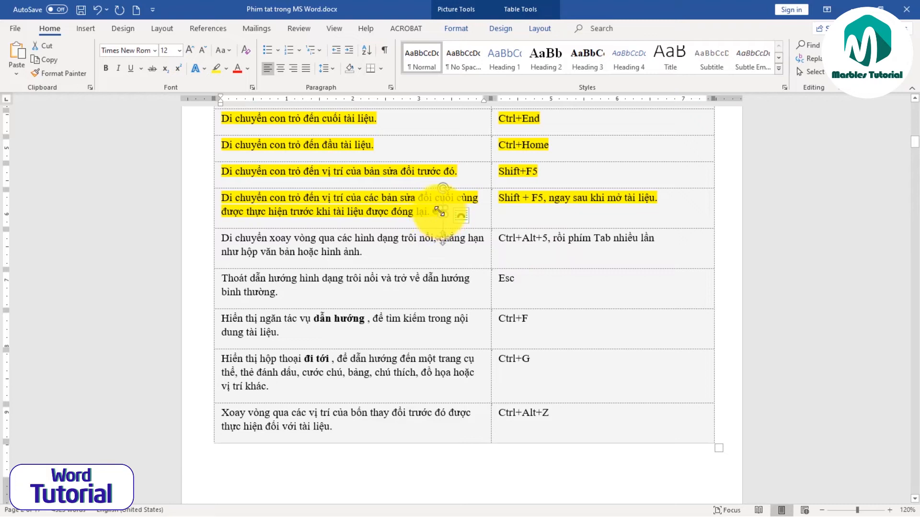
click(550, 239)
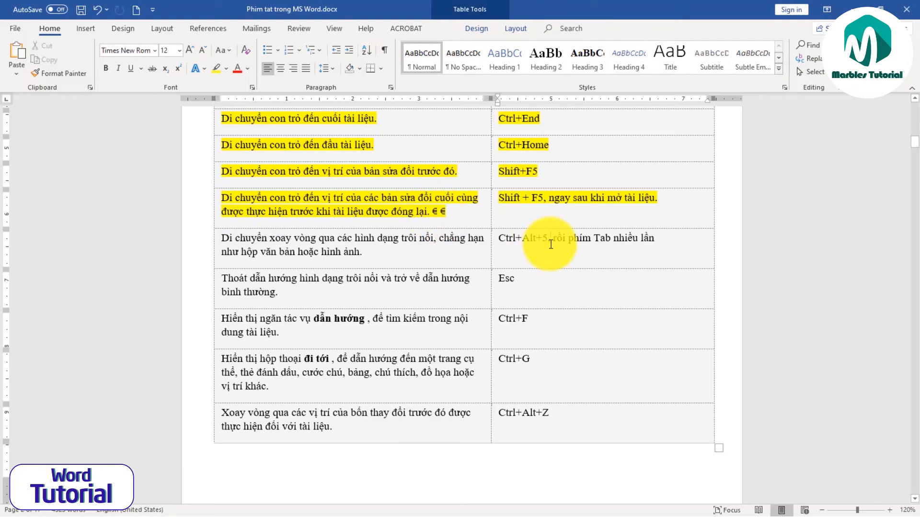
click(205, 243)
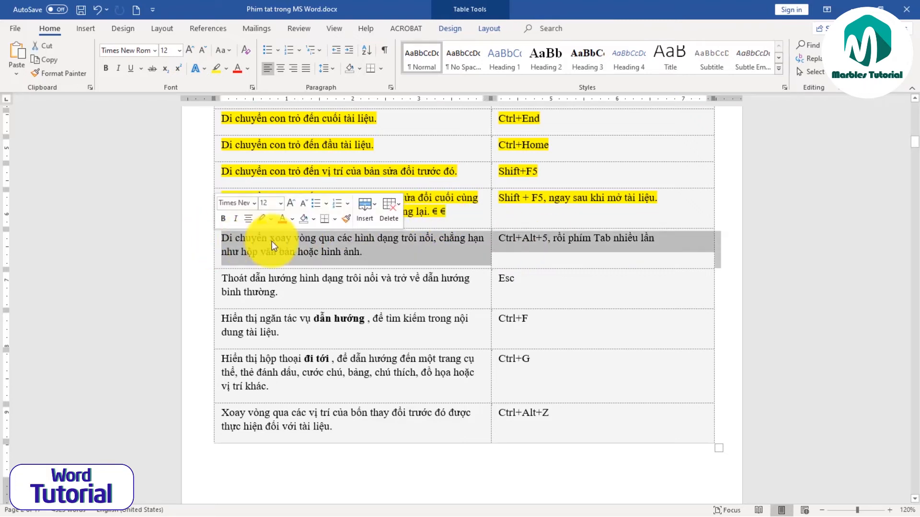
click(216, 68)
Step: Select the floating object beside the table text through floating-shape navigation, and exit back to normal text navigation
click(530, 235)
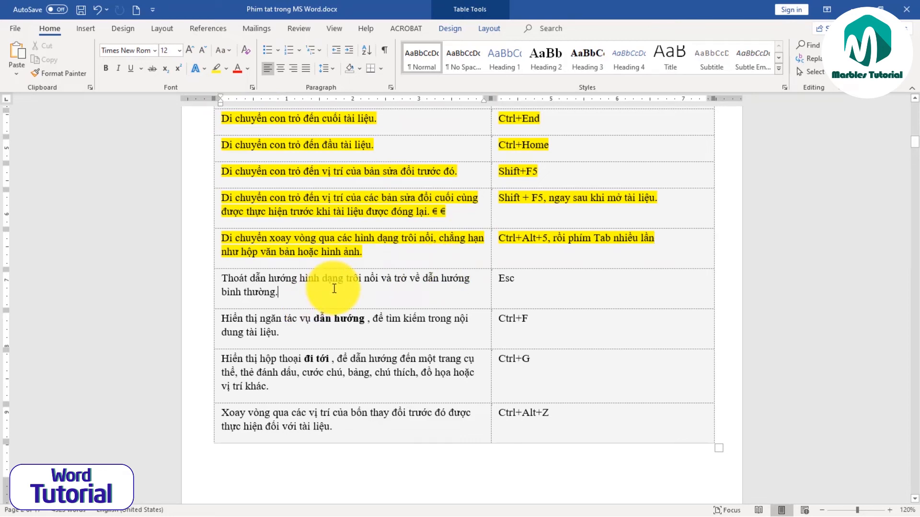
click(552, 239)
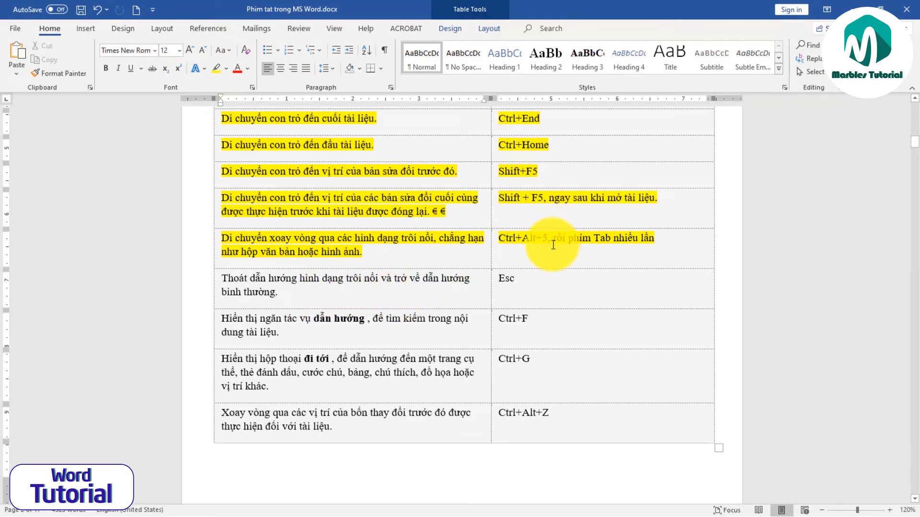
click(529, 280)
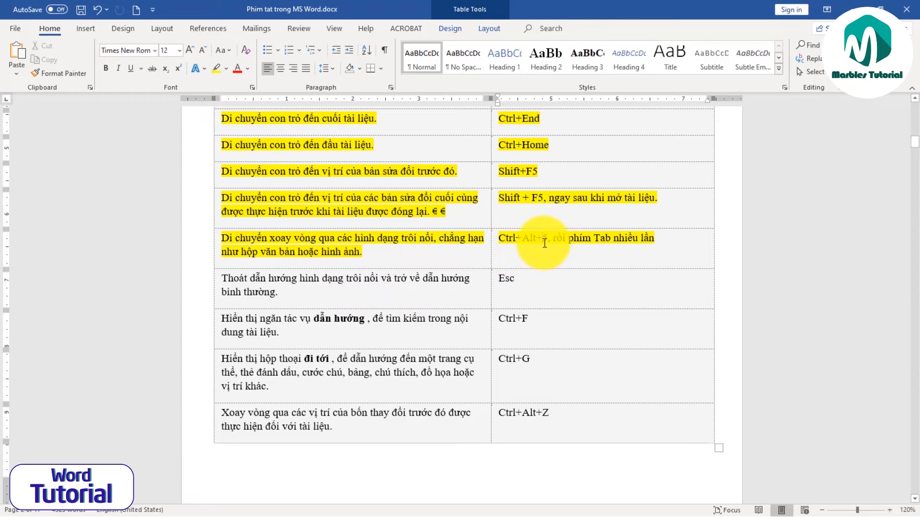
key(ctrl+alt+5)
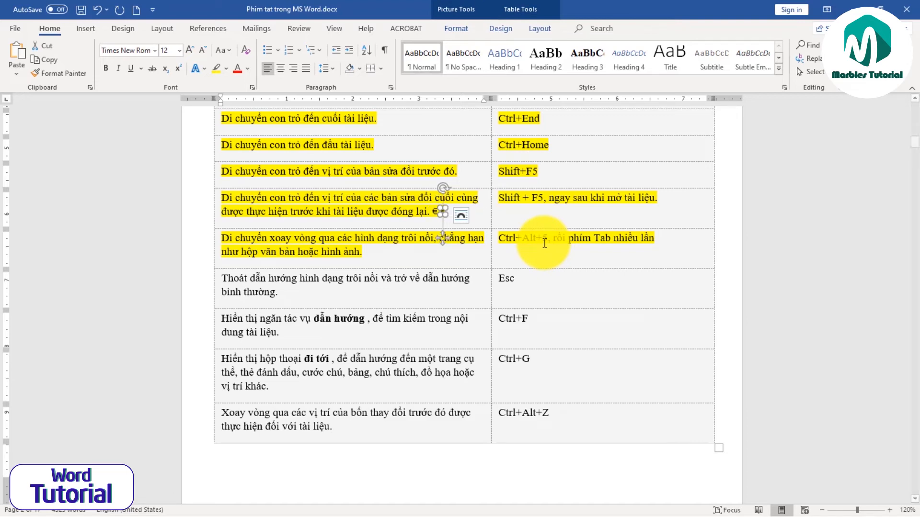
key(Escape)
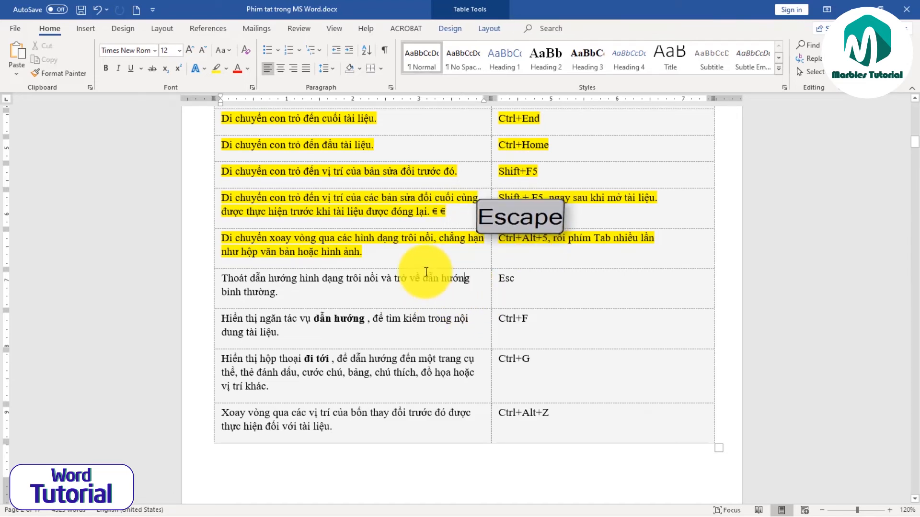
Step: Highlight the "Thoát dẫn hướng hình dạng trôi nổi" row with its Esc shortcut in yellow
click(207, 286)
click(216, 69)
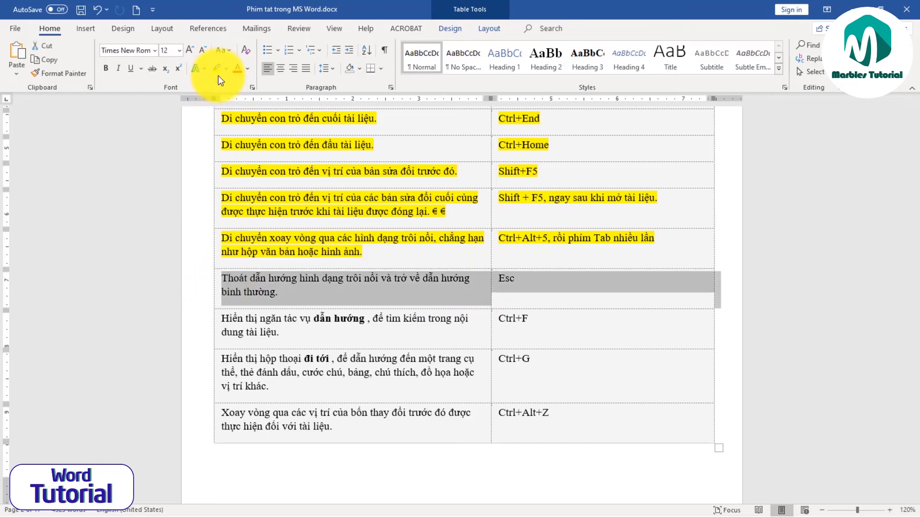
click(455, 345)
Step: Display the Navigation pane for searching the document, highlight the "Hiển thị ngăn tác vụ dẫn hướng" row in yellow, and close the pane
scroll(461, 326, down, 3)
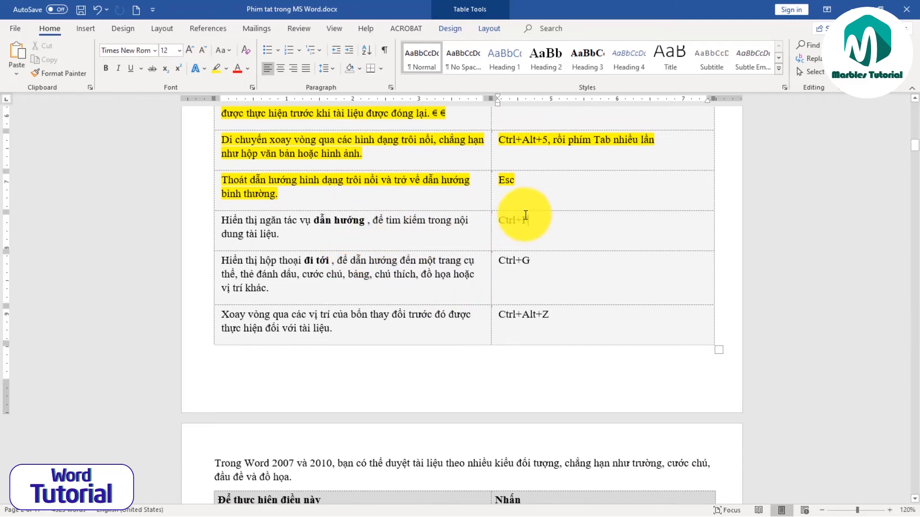
key(ctrl+f)
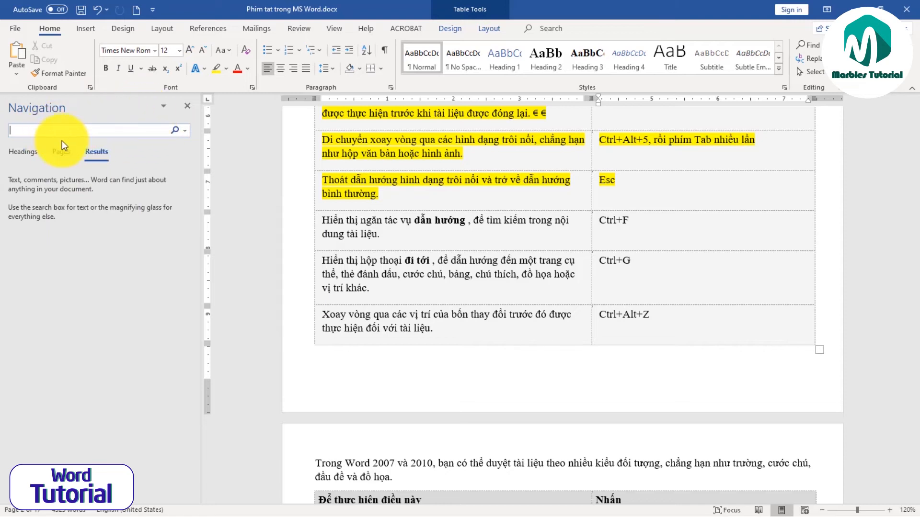
click(304, 229)
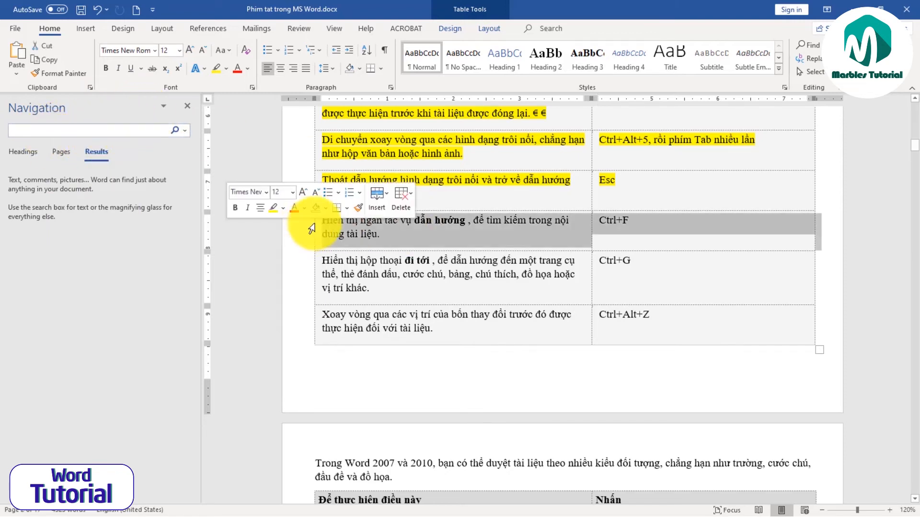
click(221, 71)
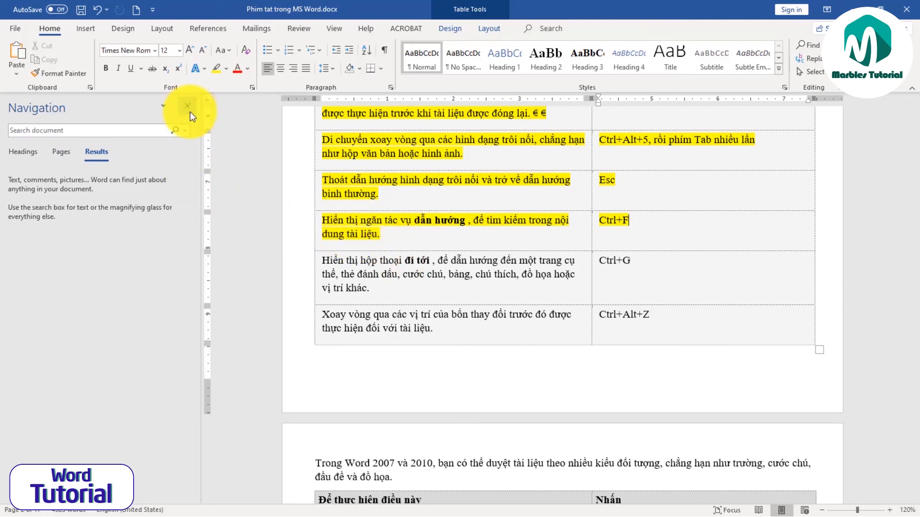
click(188, 106)
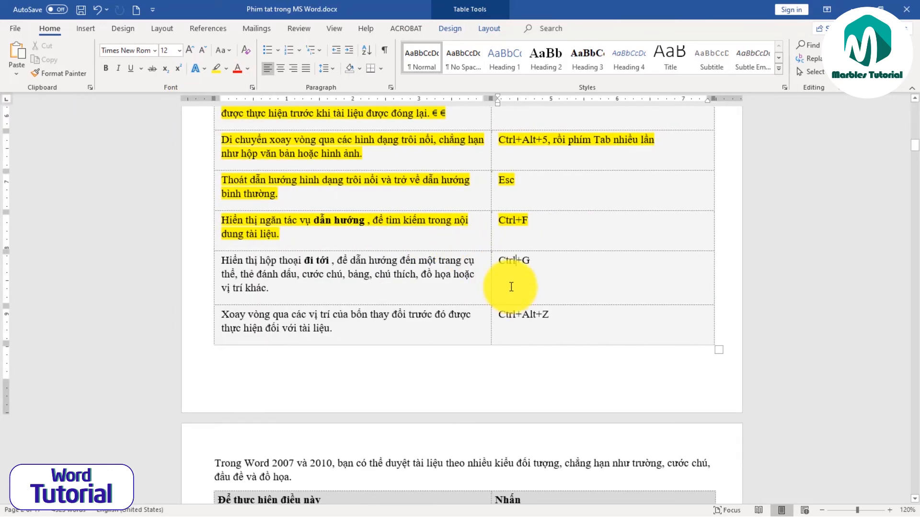
Step: Display the Go To dialog and look through its Page, Section, Line, Bookmark, Comment and Footnote targets, then close it
key(ctrl+g)
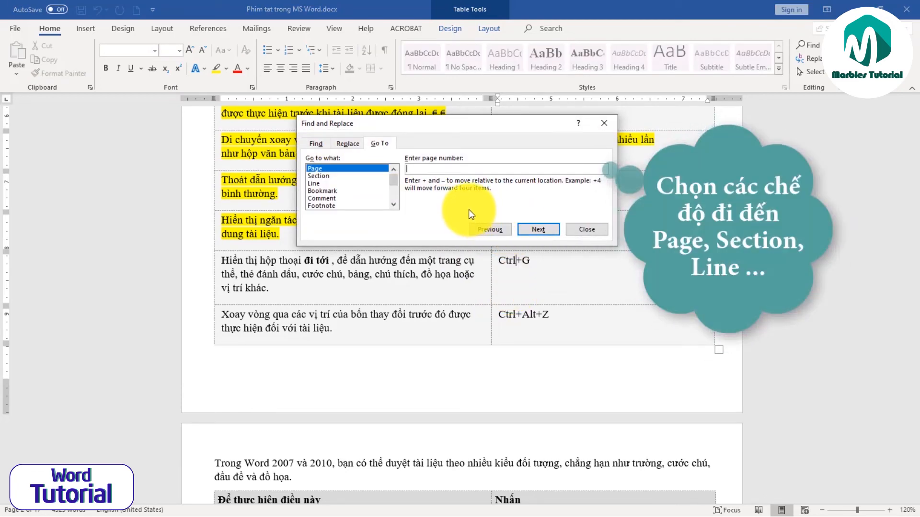
click(312, 176)
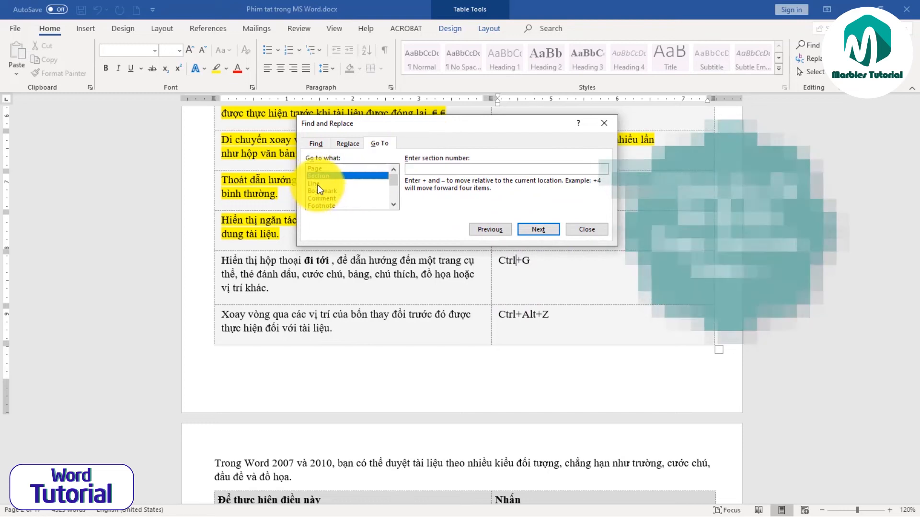
click(317, 184)
click(322, 191)
click(323, 198)
click(325, 206)
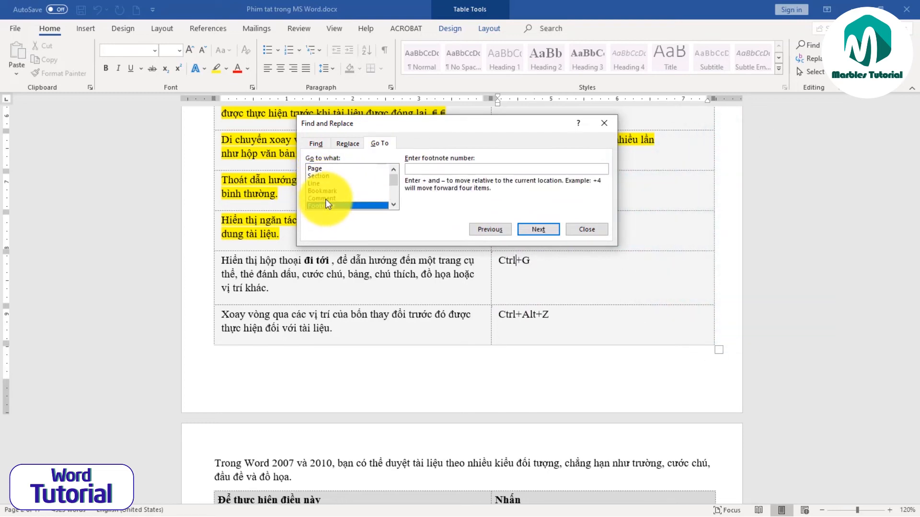
click(324, 199)
click(318, 176)
click(317, 168)
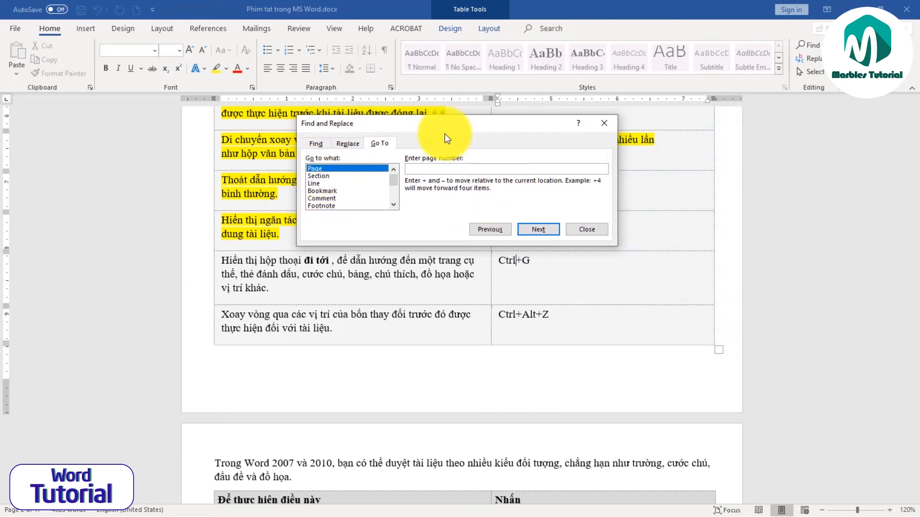
click(606, 123)
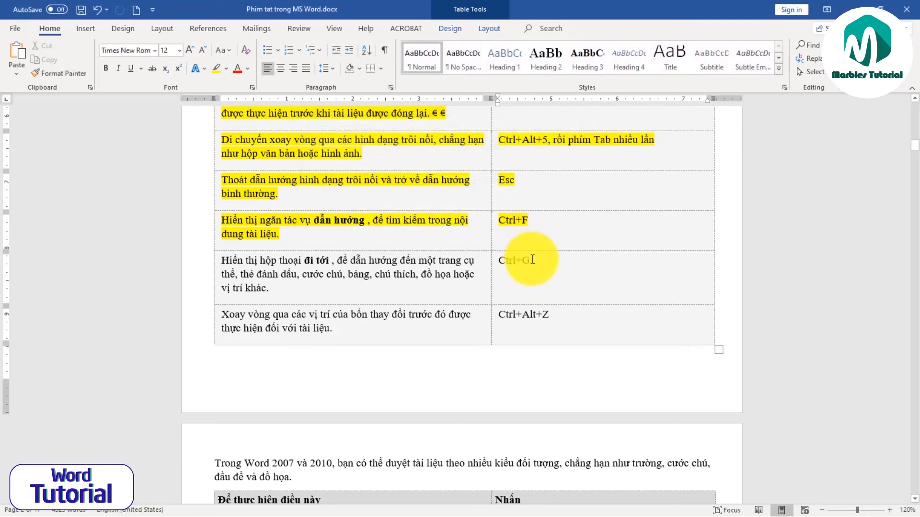
Step: Highlight the "Hiển thị hộp thoại đi tới" row with its Ctrl+G shortcut in yellow
click(205, 276)
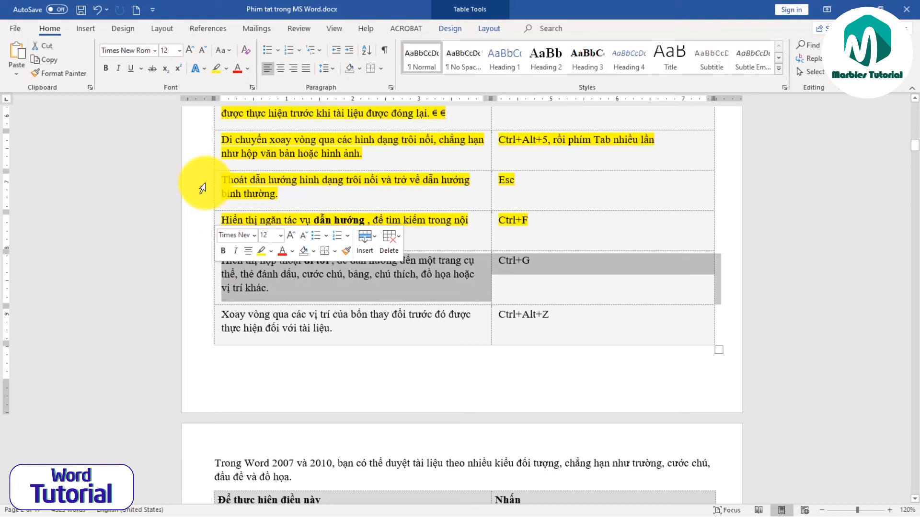
click(220, 70)
click(336, 328)
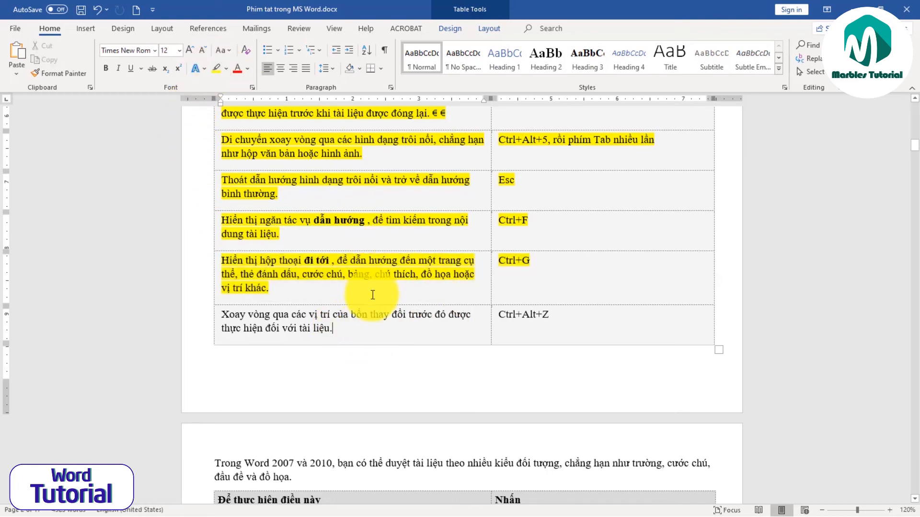
Step: From the Ctrl+Alt+Z cell, move the text cursor to the start of the document and jump back to a previous edit location
click(561, 322)
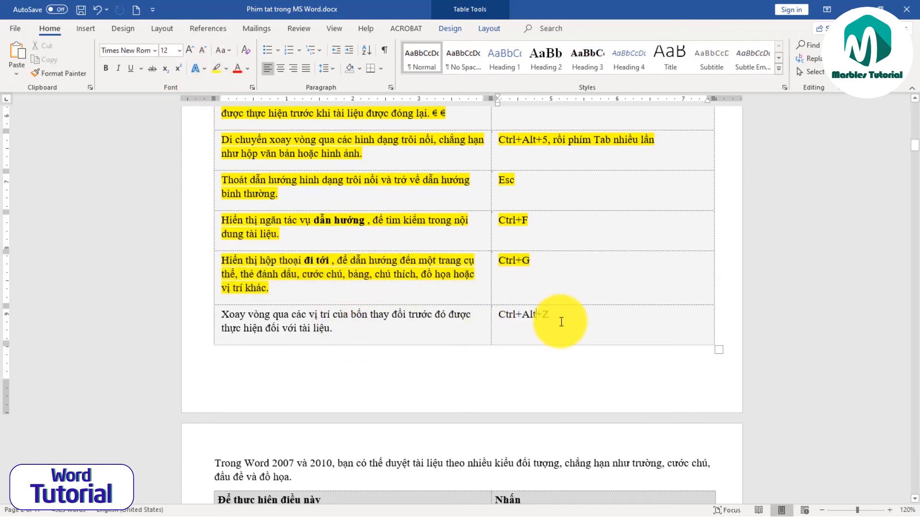
key(ctrl+Home)
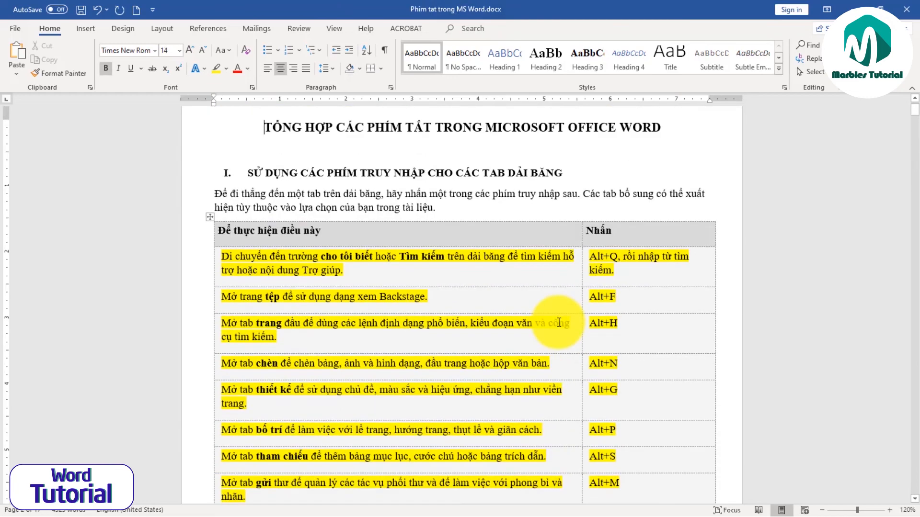
key(shift+F5)
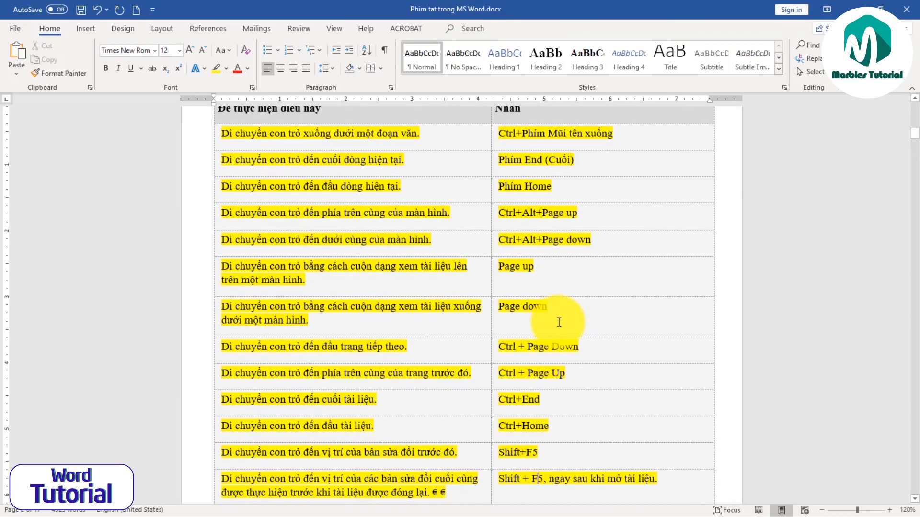
scroll(559, 322, down, 10)
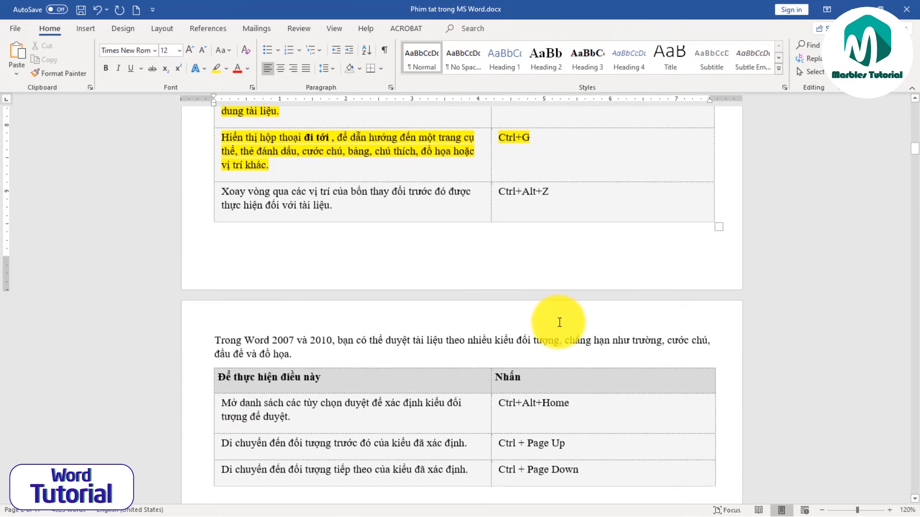
scroll(559, 322, up, 3)
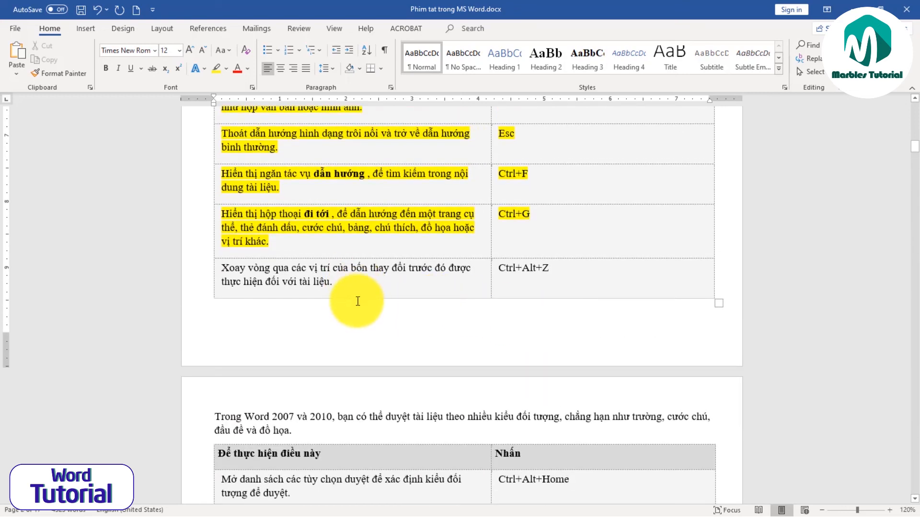
Step: Cycle through the locations of the previous four changes made to the document until the cursor is in the Ctrl+Alt+Z cell
key(ctrl+alt+z)
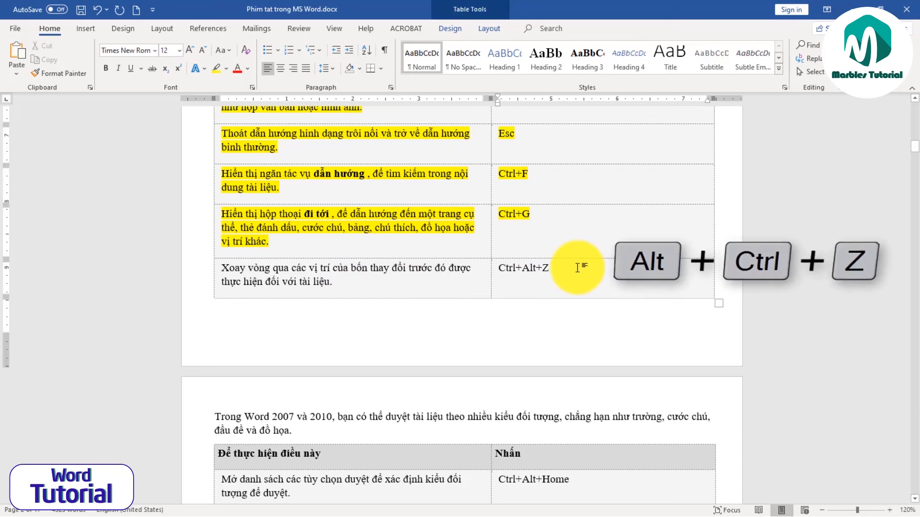
key(ctrl+alt+z)
key(ctrl+alt+z)
key(ctrl+alt+z)
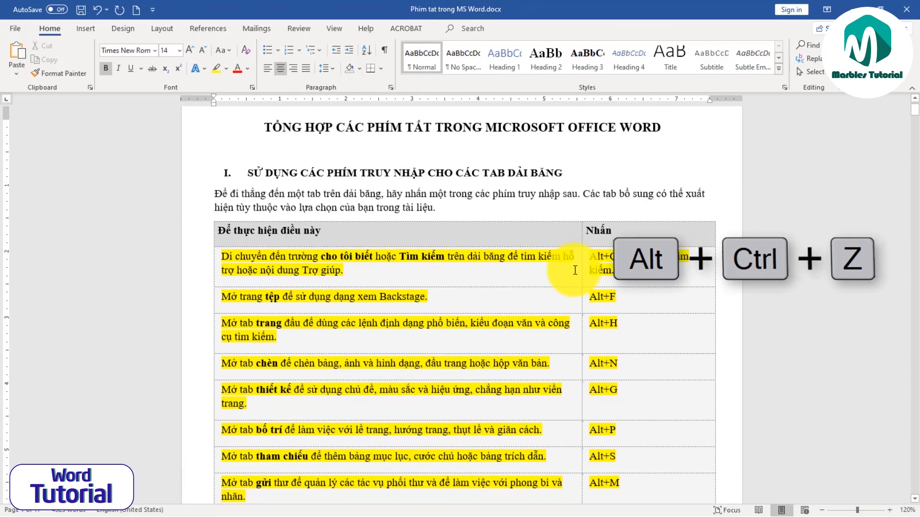
key(ctrl+alt+z)
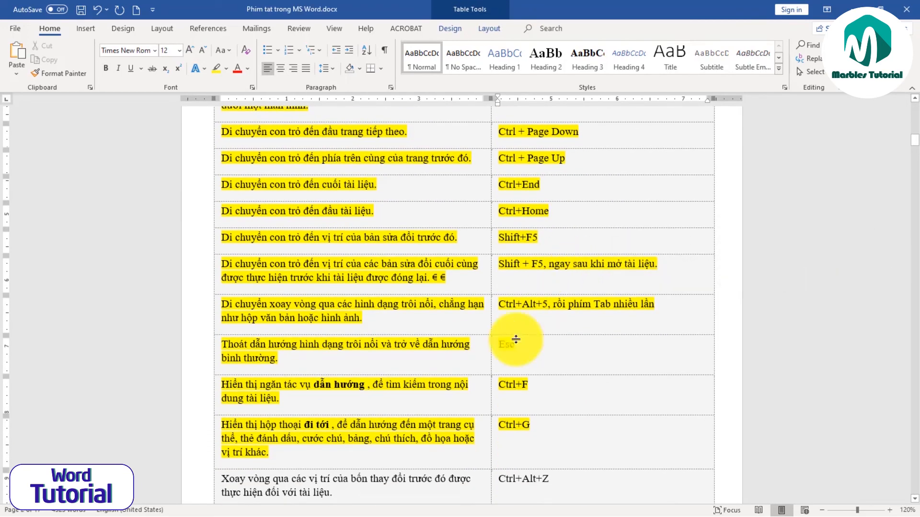
Step: Highlight the "Xoay vòng qua các vị trí của bốn thay đổi trước đó" row in yellow
scroll(383, 393, down, 4)
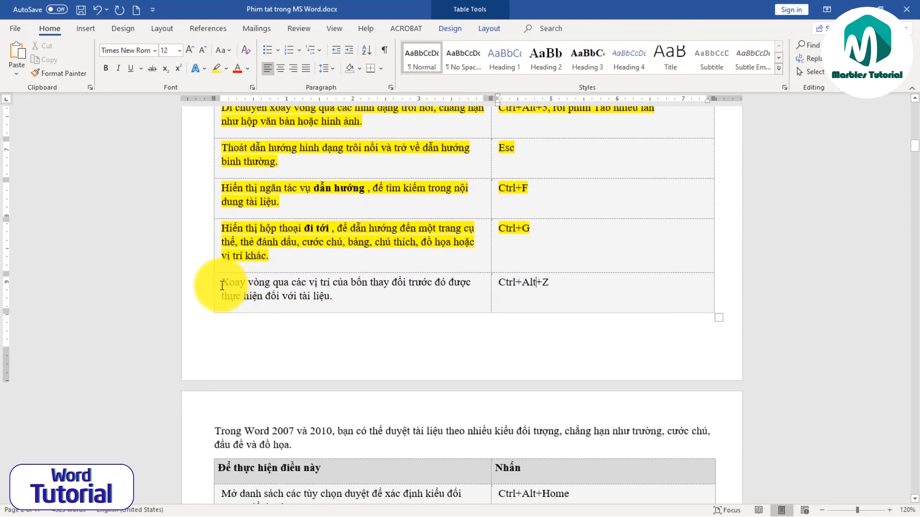
click(200, 291)
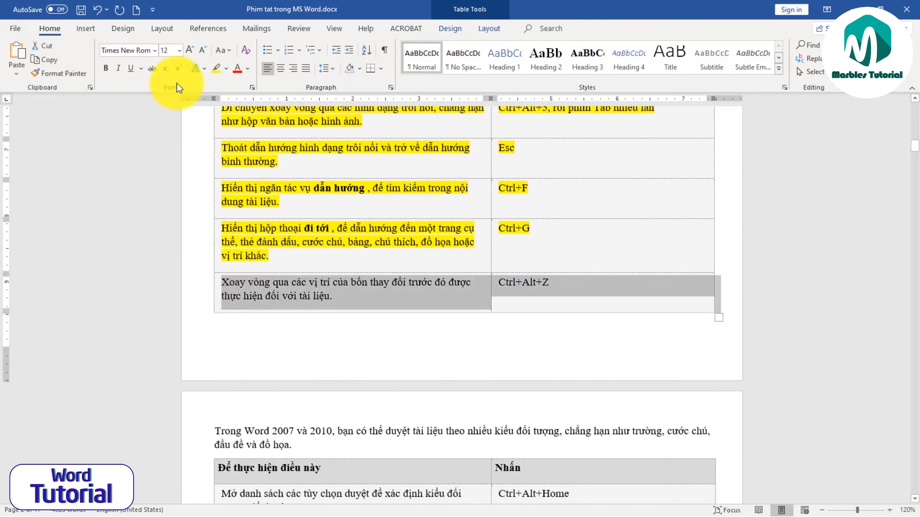
click(215, 68)
scroll(483, 323, down, 4)
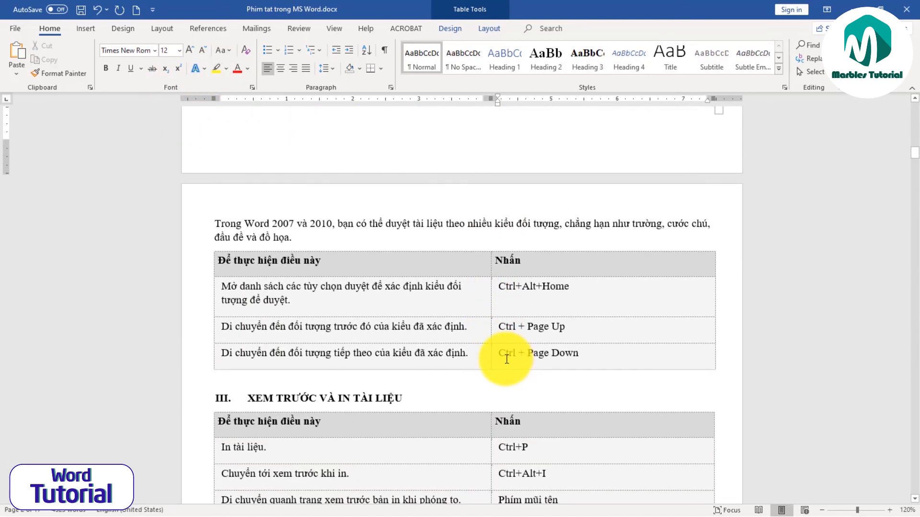
scroll(286, 298, up, 1)
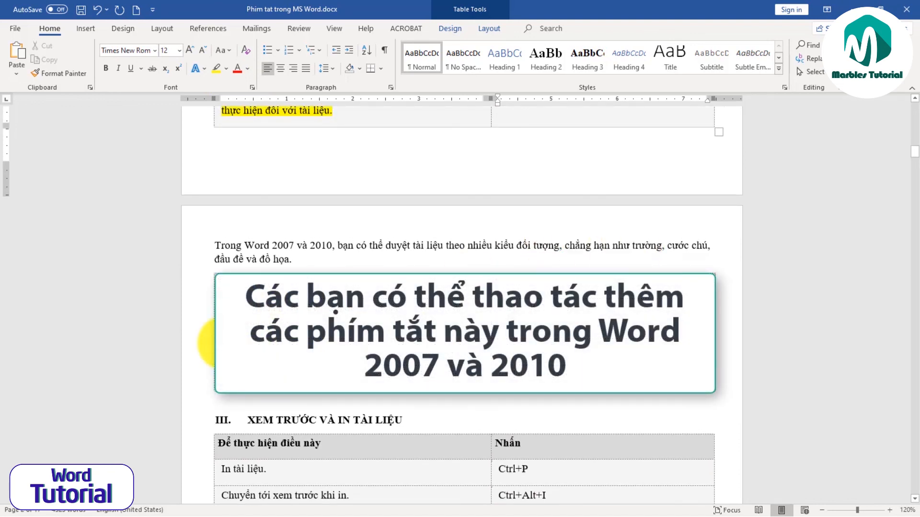
click(413, 308)
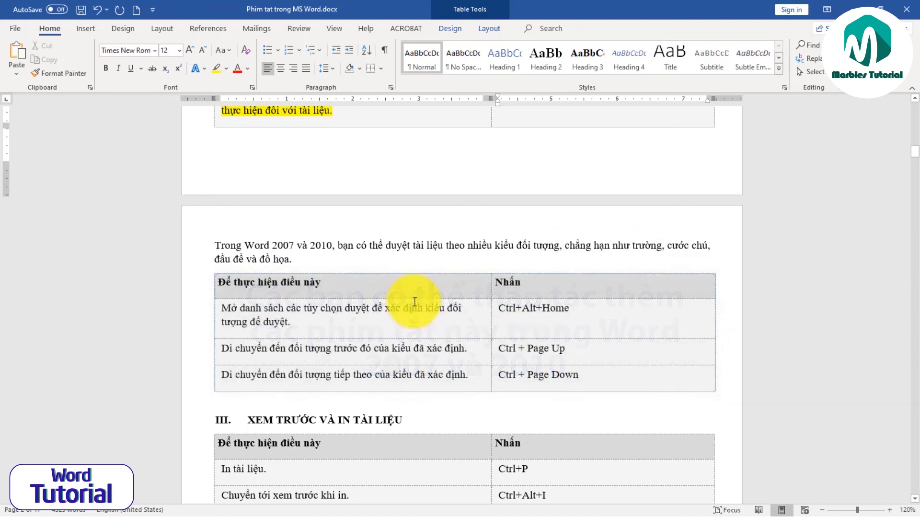